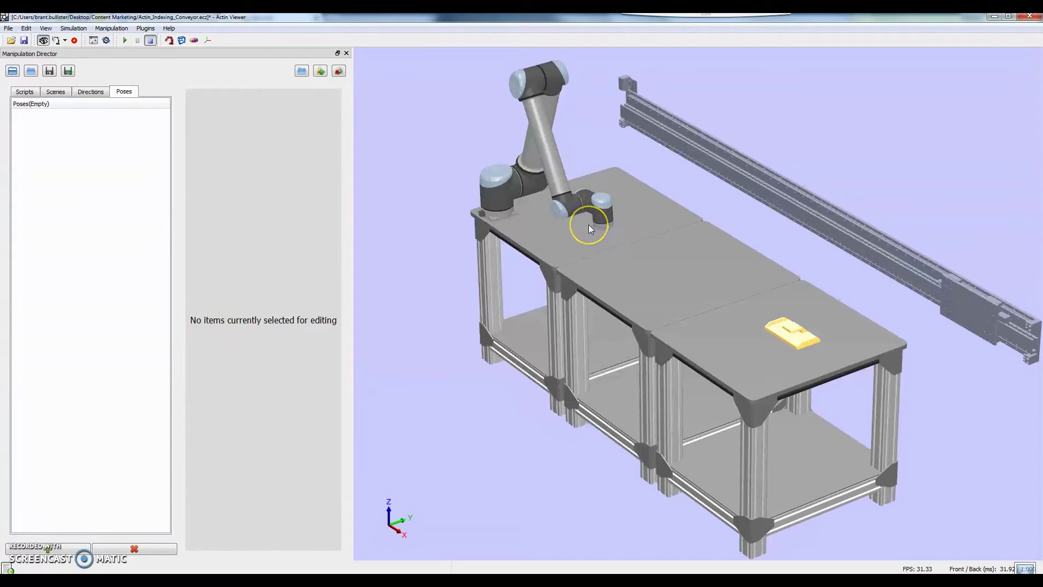
Move the yellow Adapter Plate Center manipulator to X 500 mm on the table beside the robot arm.
right_click(794, 334)
mouse_move(859, 361)
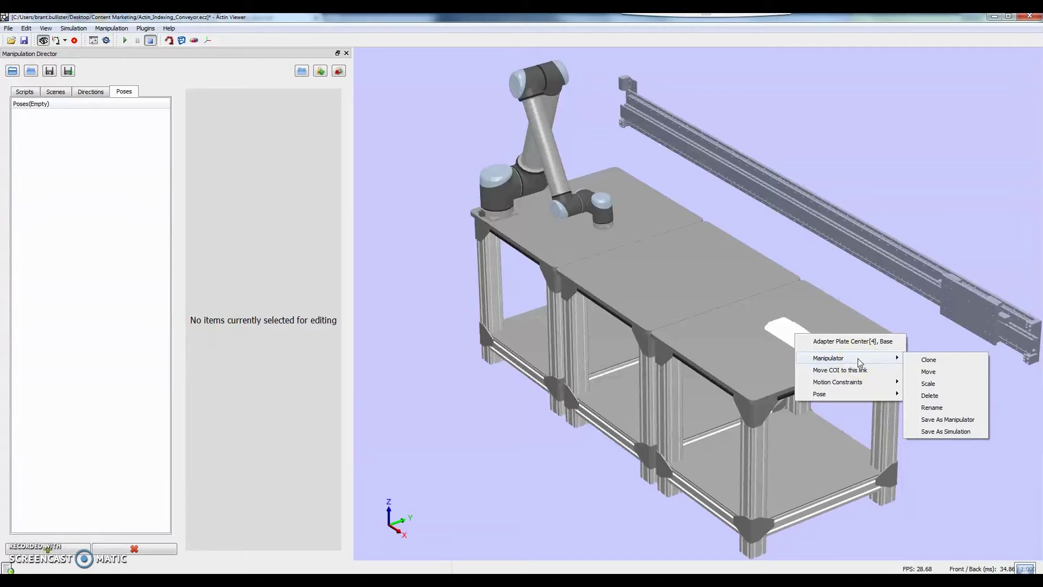
click(929, 372)
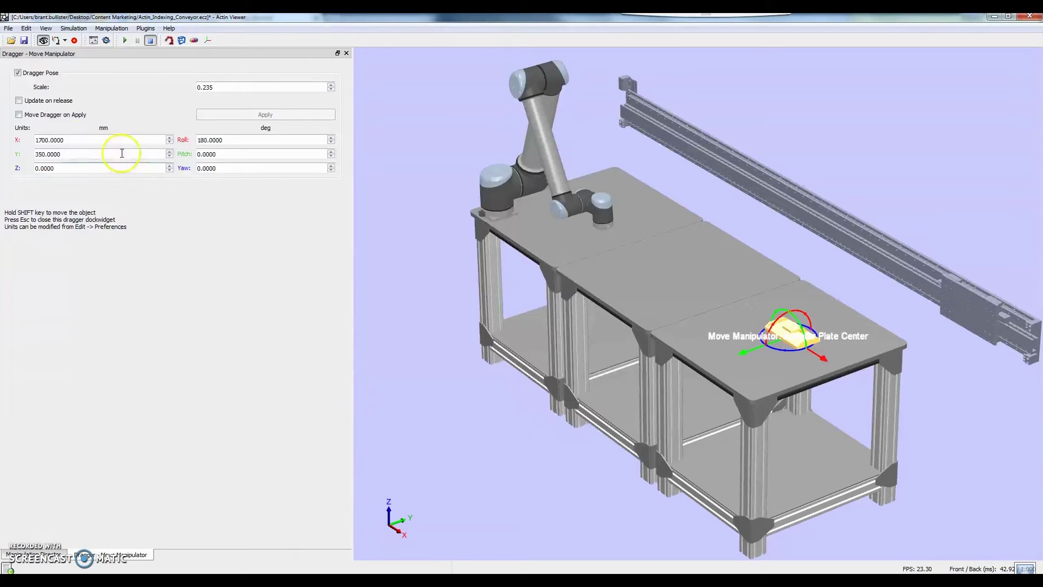
click(70, 140)
click(49, 139)
click(46, 141)
key(shift+Home)
drag(49, 140, 33, 140)
text(55)
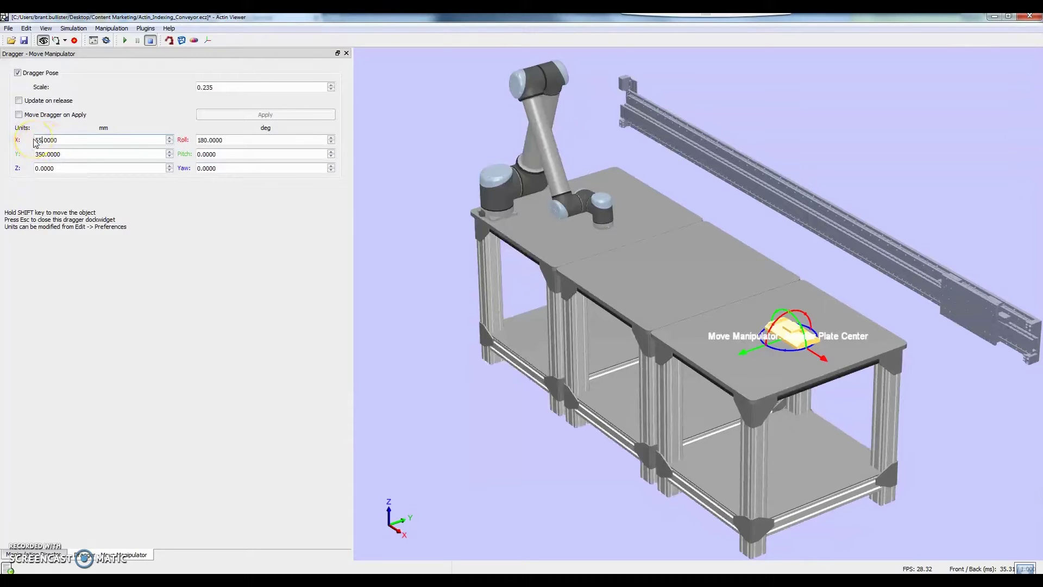
text(00)
double_click(100, 155)
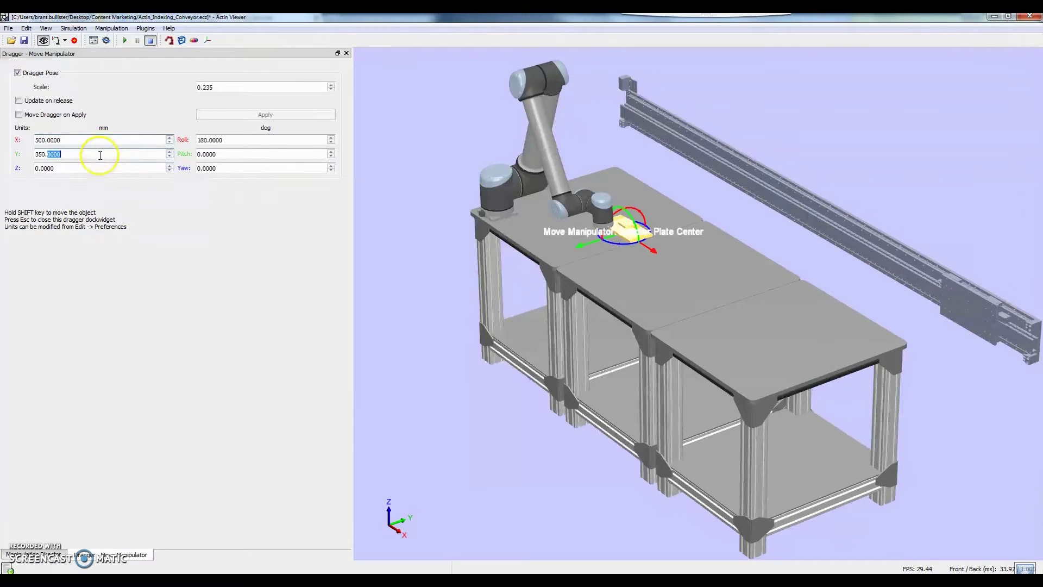
click(346, 53)
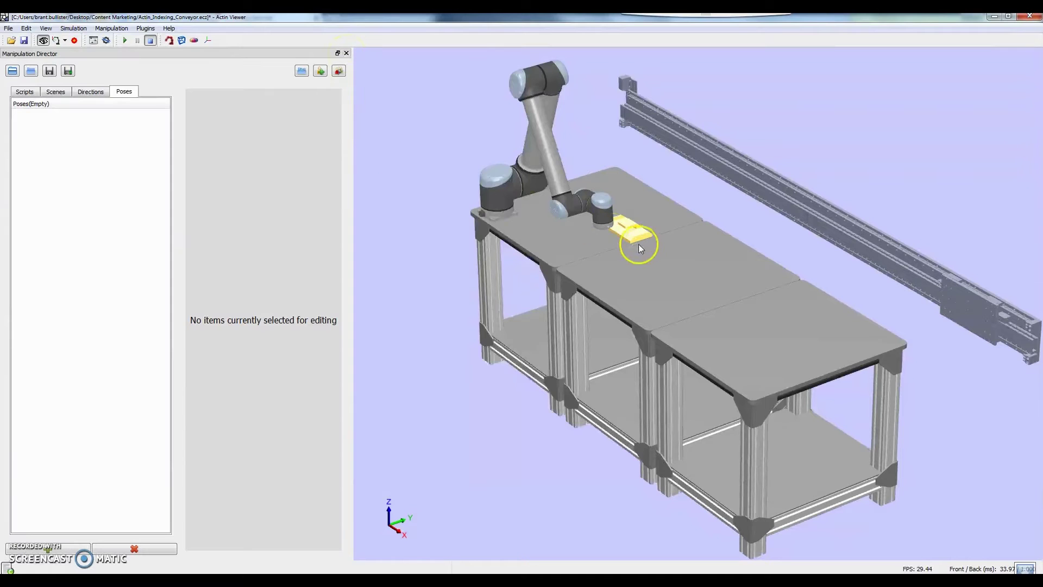
Show the wrist's motion guide, start the simulation, and shift the Wrist3-6 end frame along its red axis over the adapter plate.
scroll(637, 240, down, 1)
scroll(640, 242, up, 3)
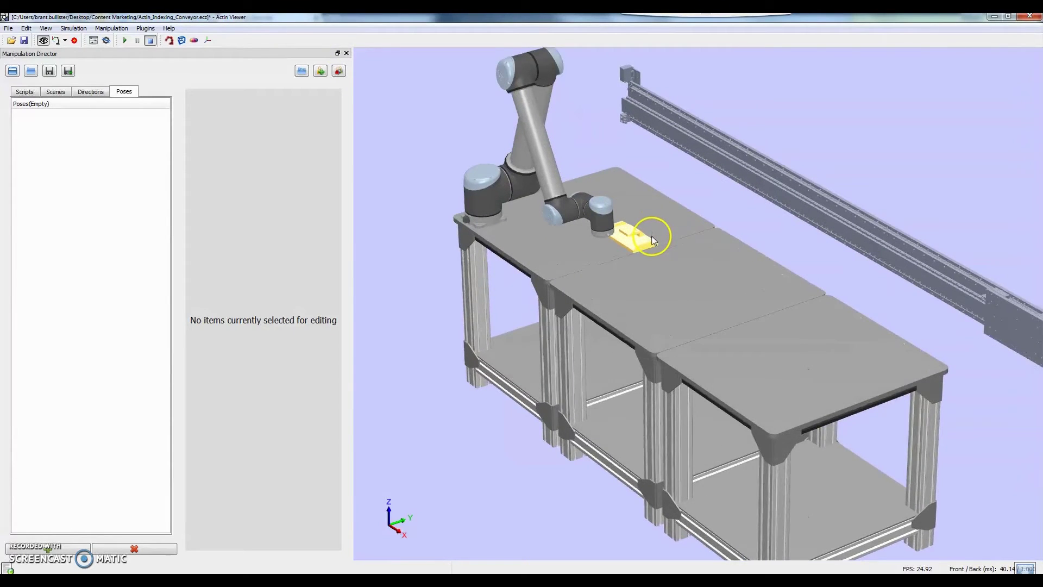
scroll(652, 238, up, 3)
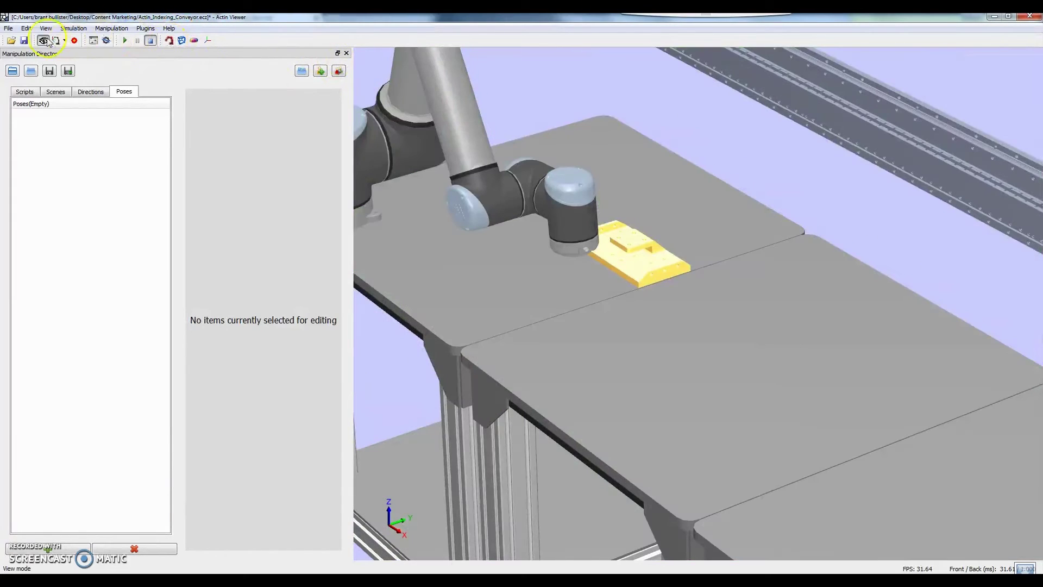
click(56, 40)
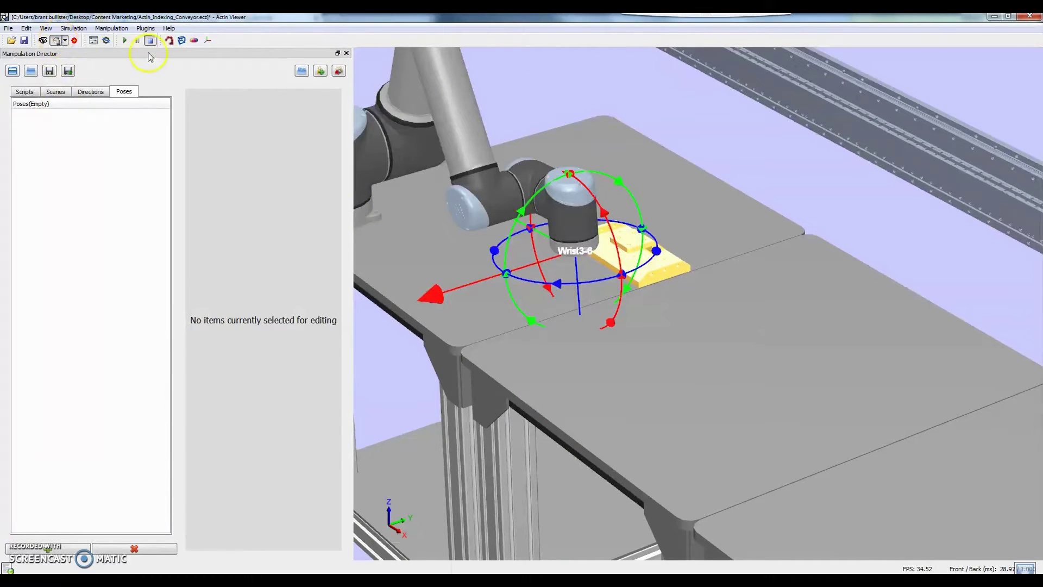
click(126, 41)
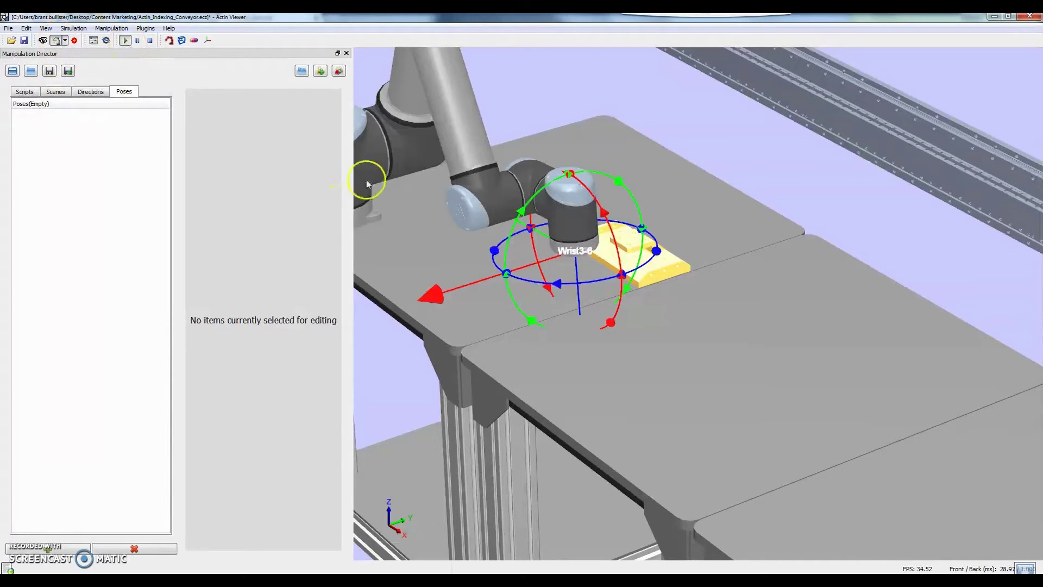
drag(432, 292, 496, 261)
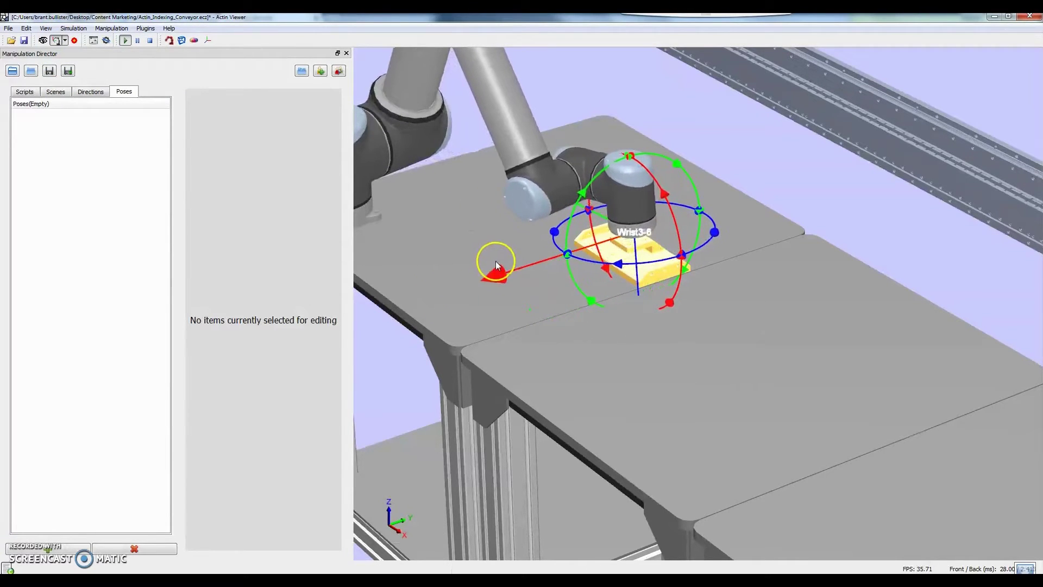
Adjust the Wrist3-6 end frame's height and green-axis position so it sits just above the adapter plate's centre.
drag(699, 369, 695, 320)
drag(612, 234, 612, 258)
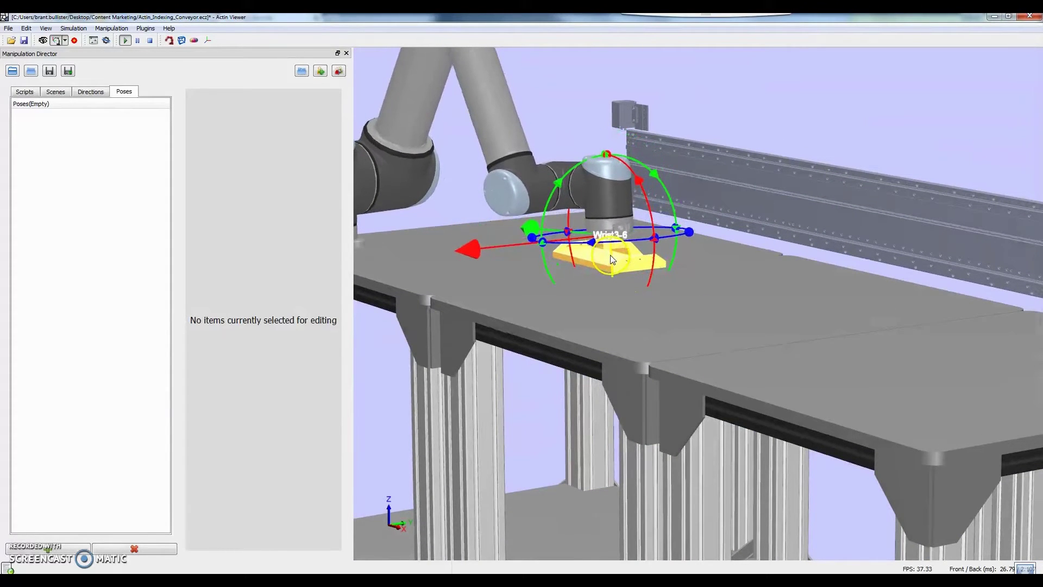
drag(711, 317, 243, 341)
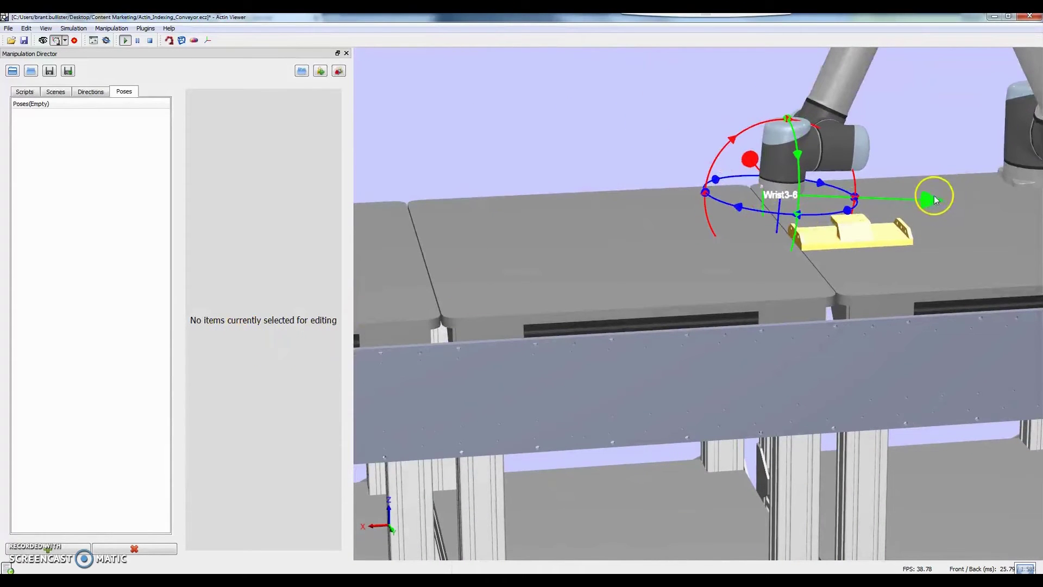
drag(928, 197, 994, 213)
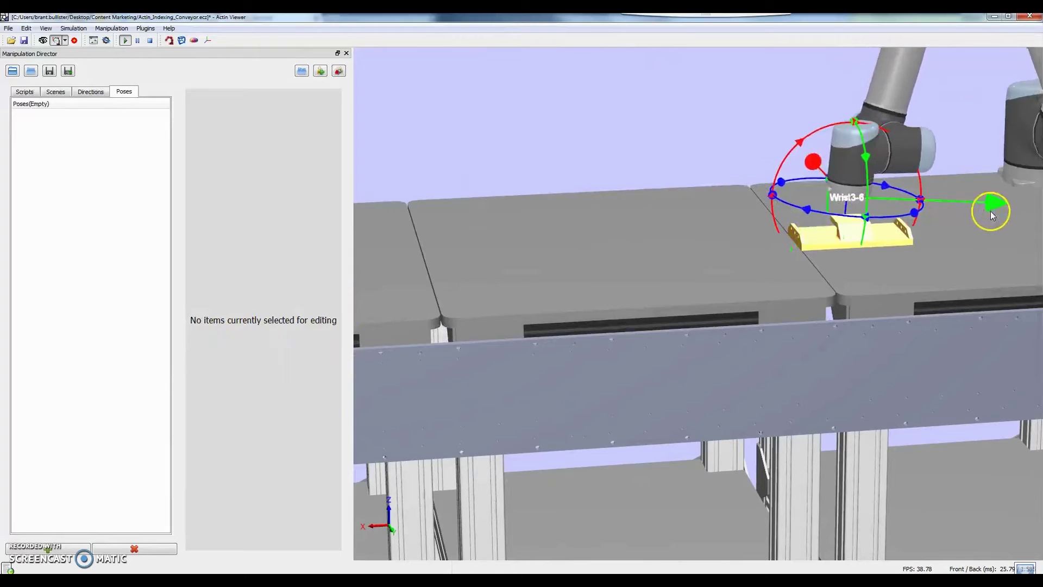
drag(916, 271, 659, 266)
drag(534, 231, 822, 275)
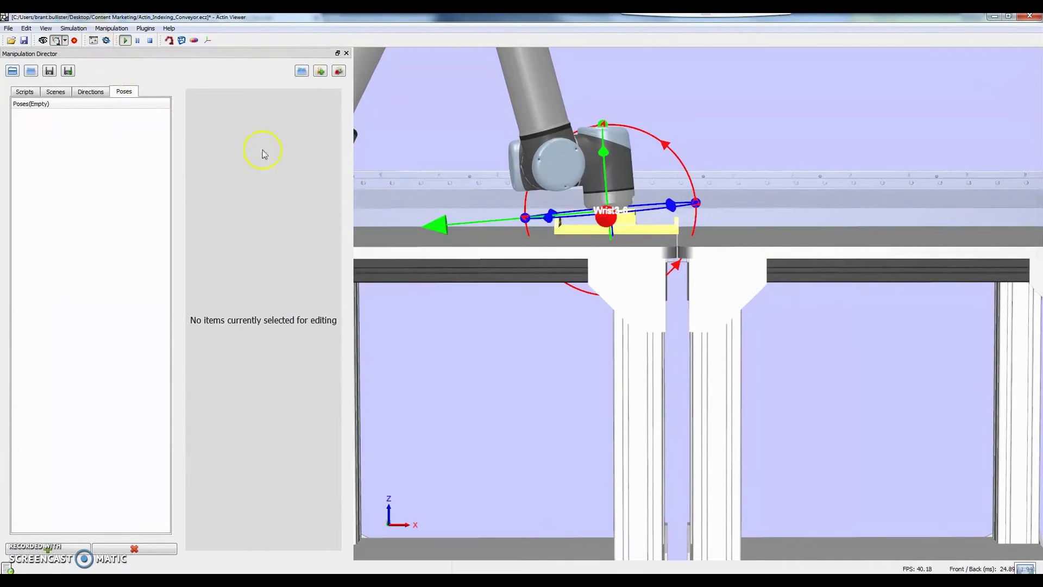
Open the manipulator configuration for the UR10 and set the Wrist1-4 joint position to -155 degrees.
click(94, 43)
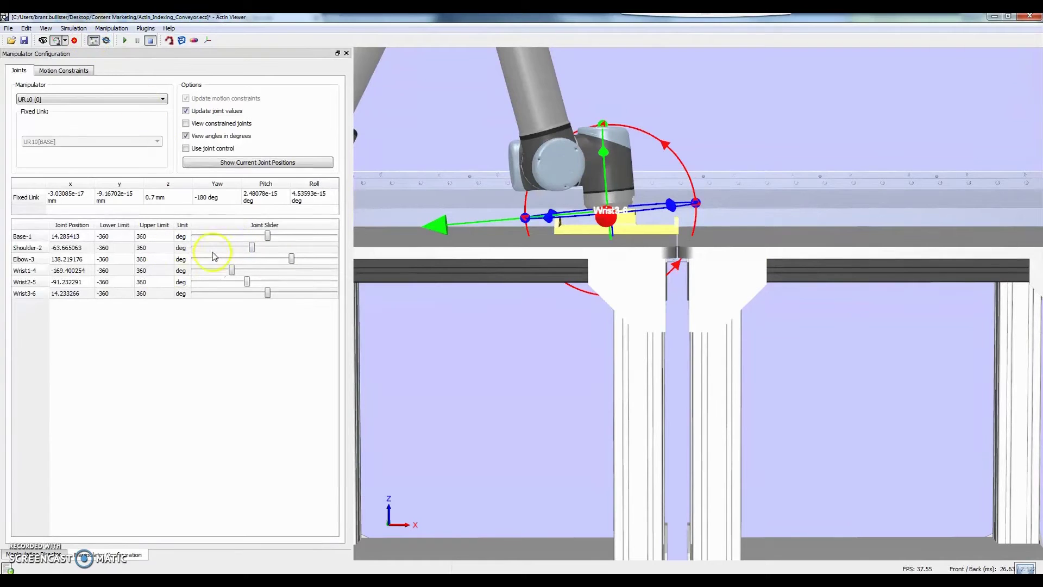
double_click(68, 281)
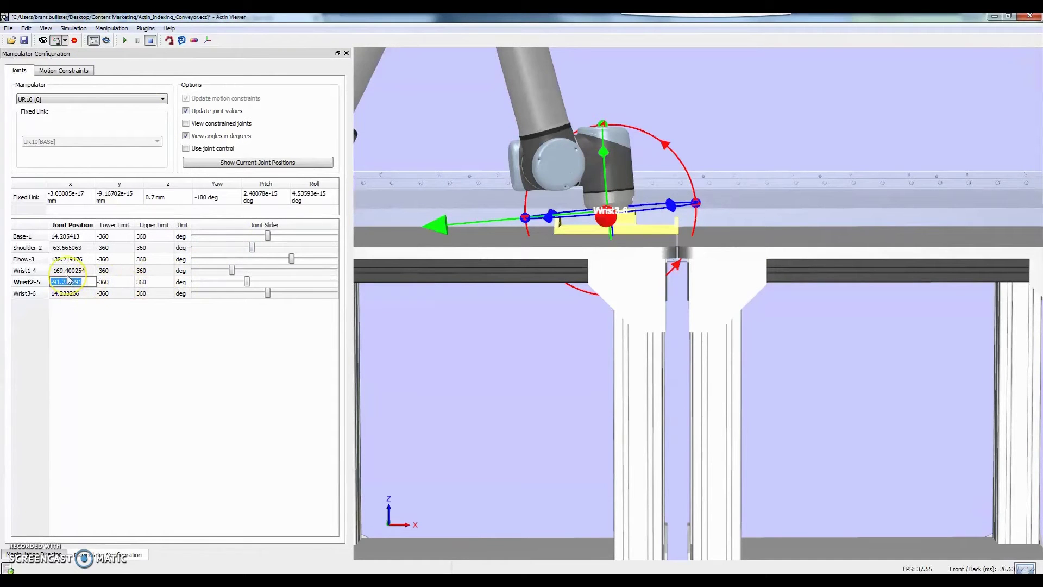
click(65, 270)
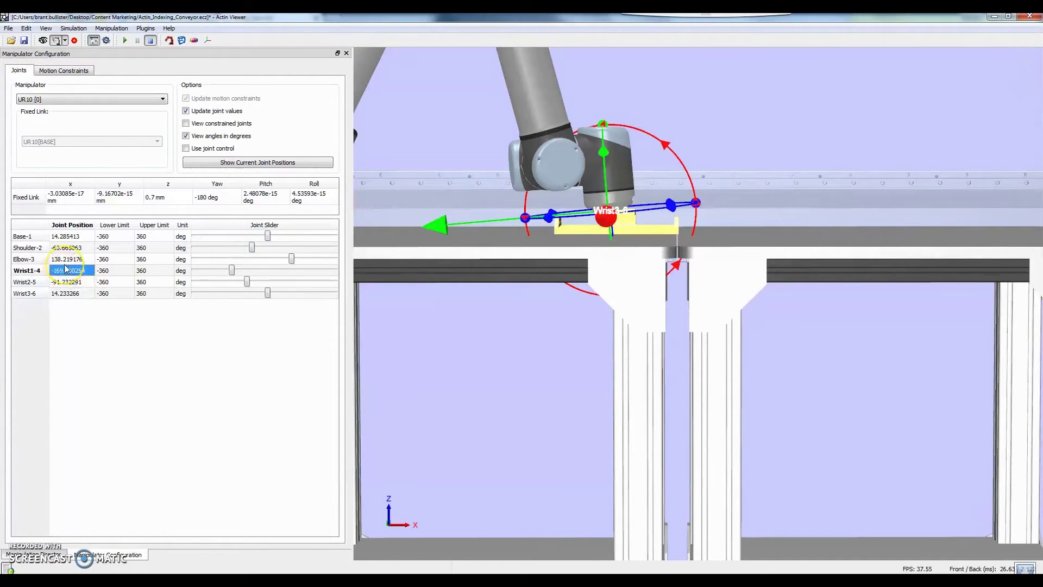
text(-155)
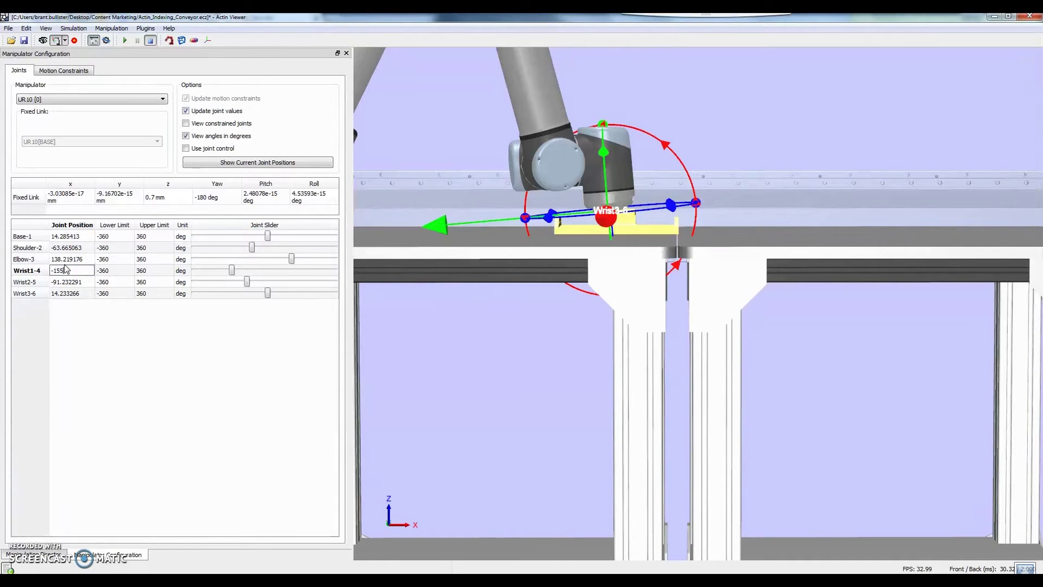
key(Return)
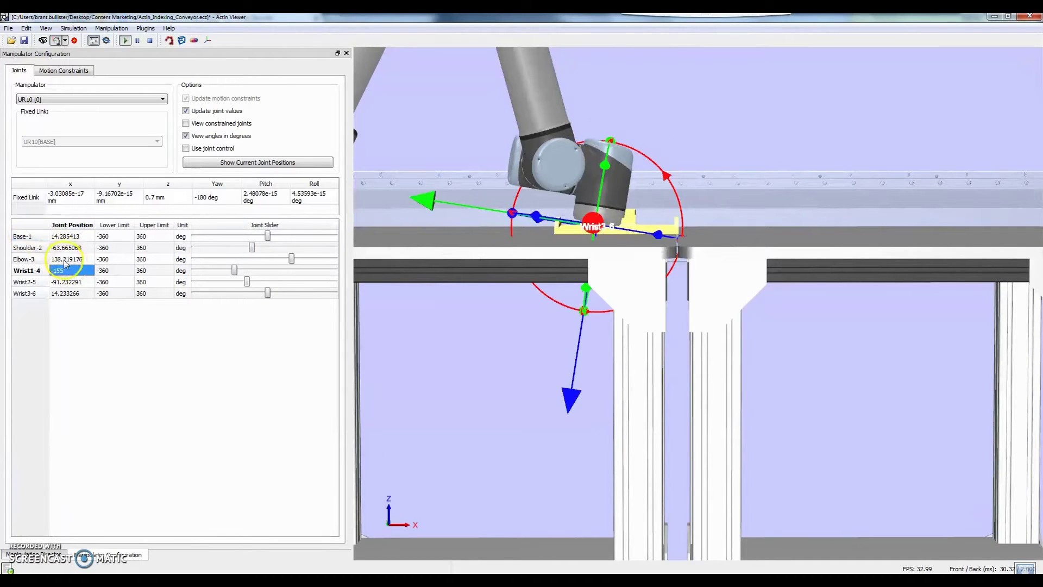
Set the UR10's Elbow-3 joint position to -135 degrees.
click(66, 259)
text(-1)
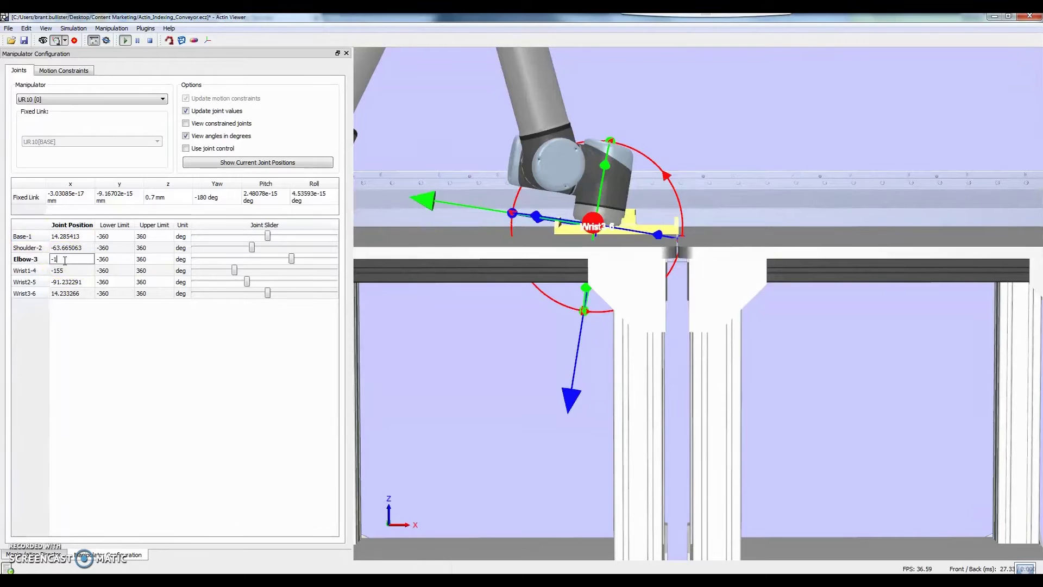
text(35)
key(Return)
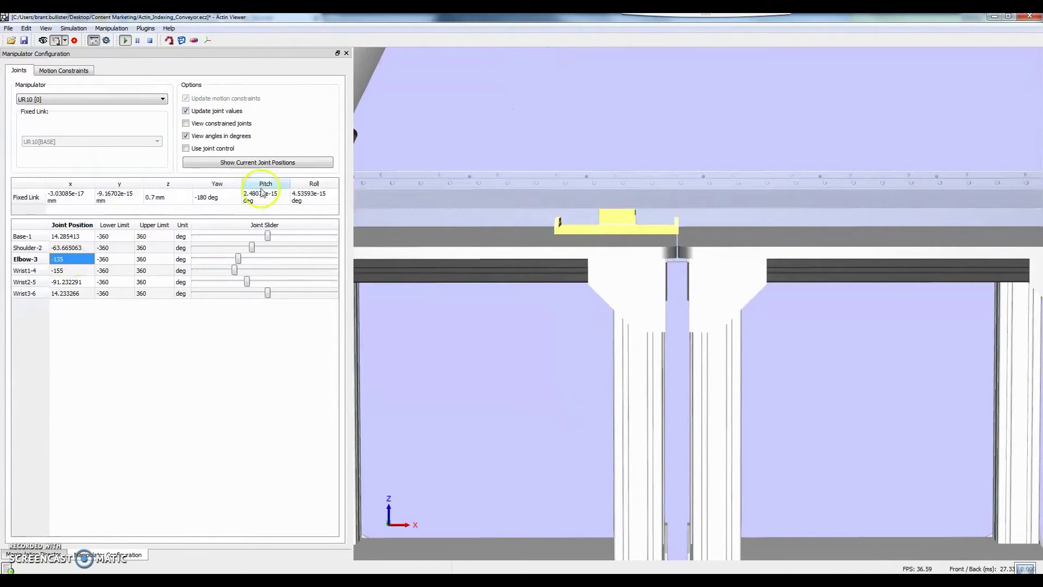
Set the UR10's Elbow-3 joint position to 135 degrees.
double_click(61, 260)
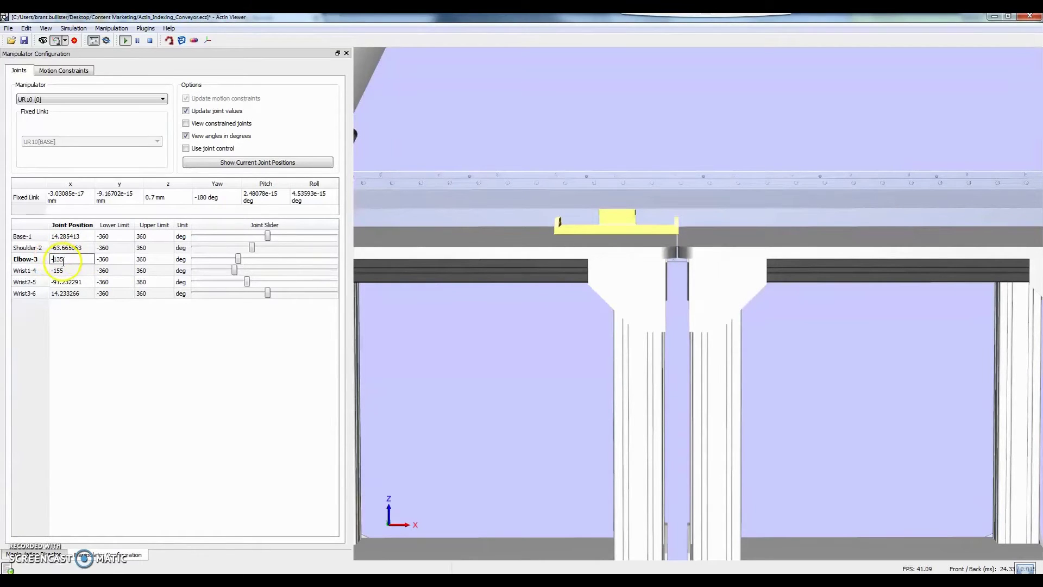
click(44, 259)
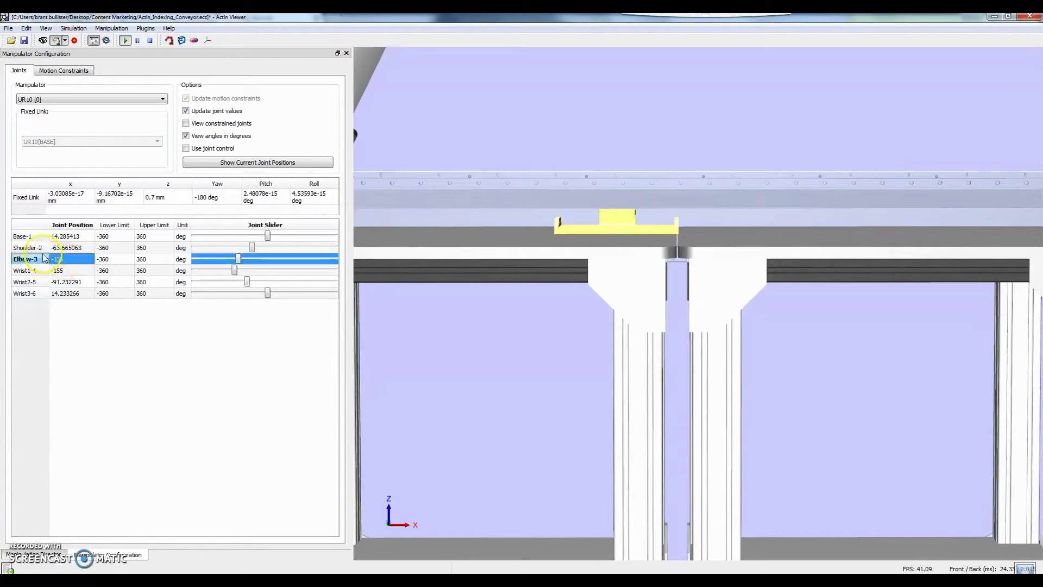
text(13)
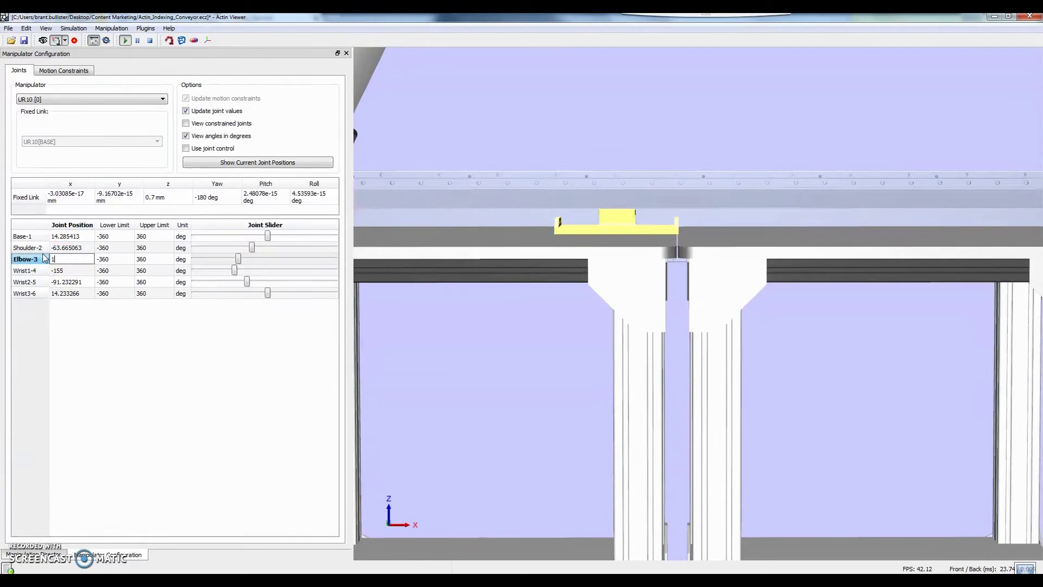
key(Return)
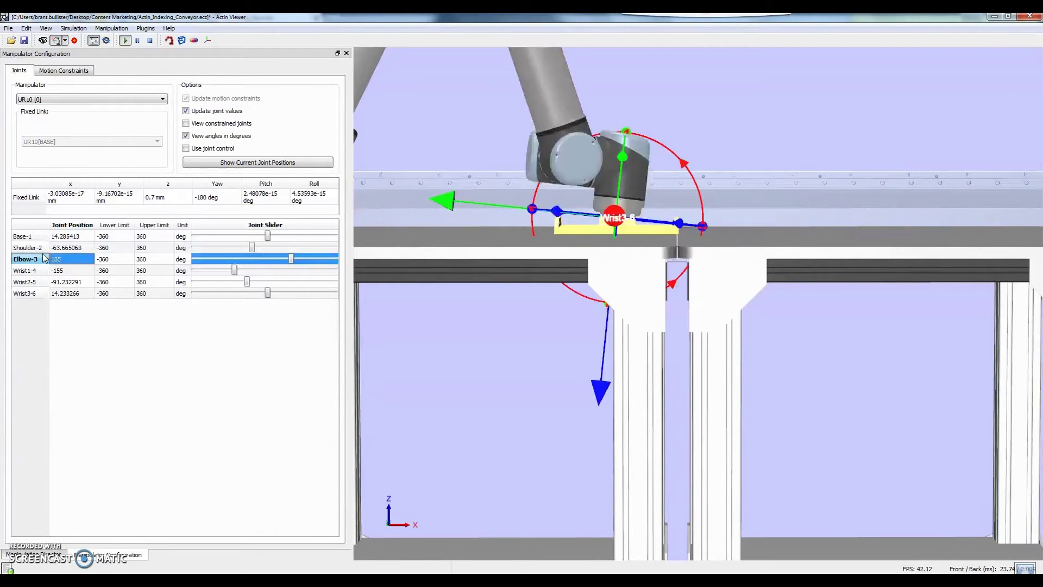
Set the UR10's Shoulder-2 joint position to -60 degrees and Base-1 to 0 degrees.
double_click(77, 247)
text(-)
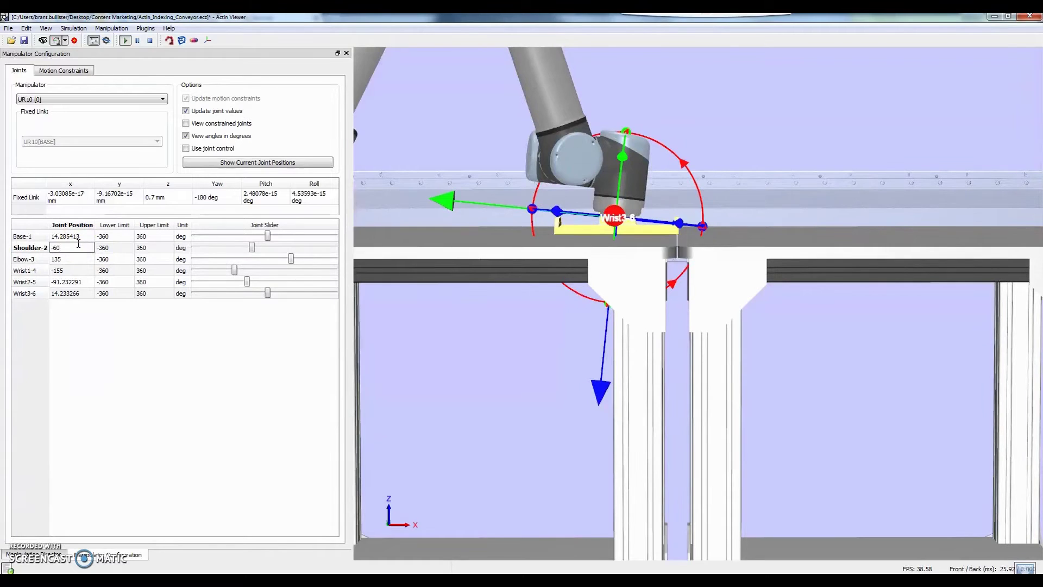
text(60)
key(Return)
double_click(69, 234)
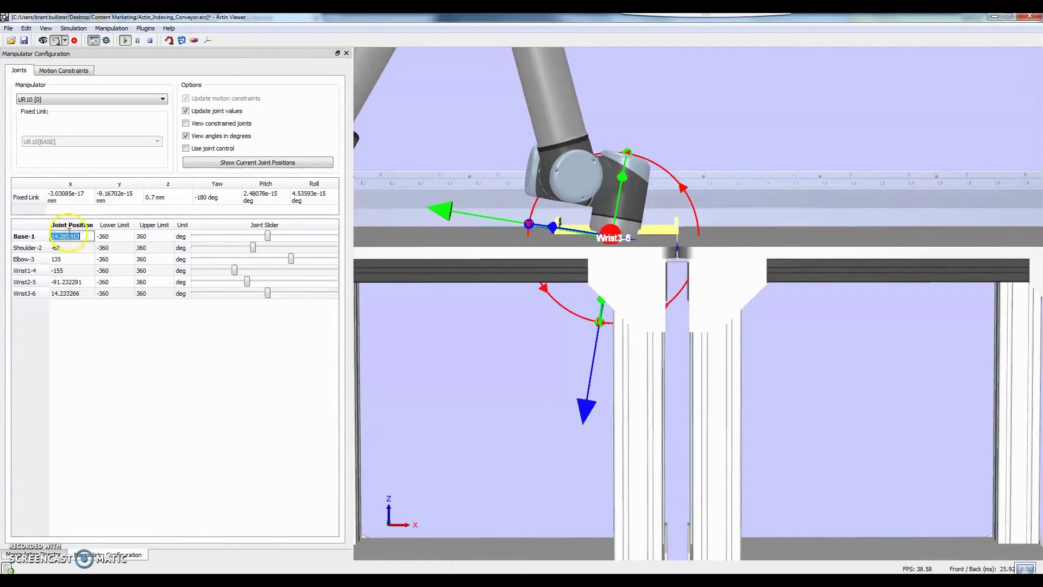
text(0)
key(Return)
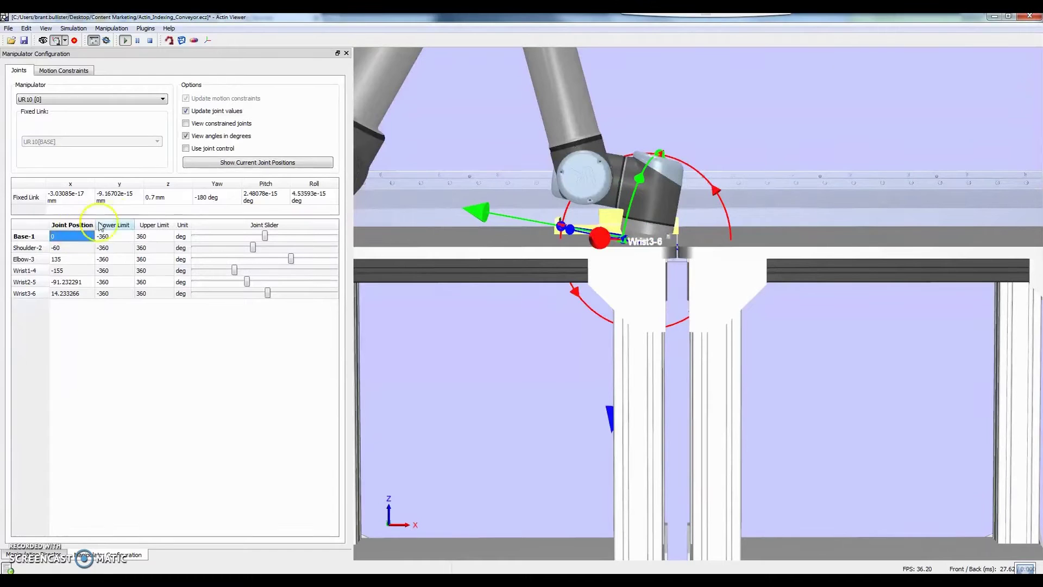
Set the UR10's Wrist2-5 joint position to -90 degrees.
double_click(76, 271)
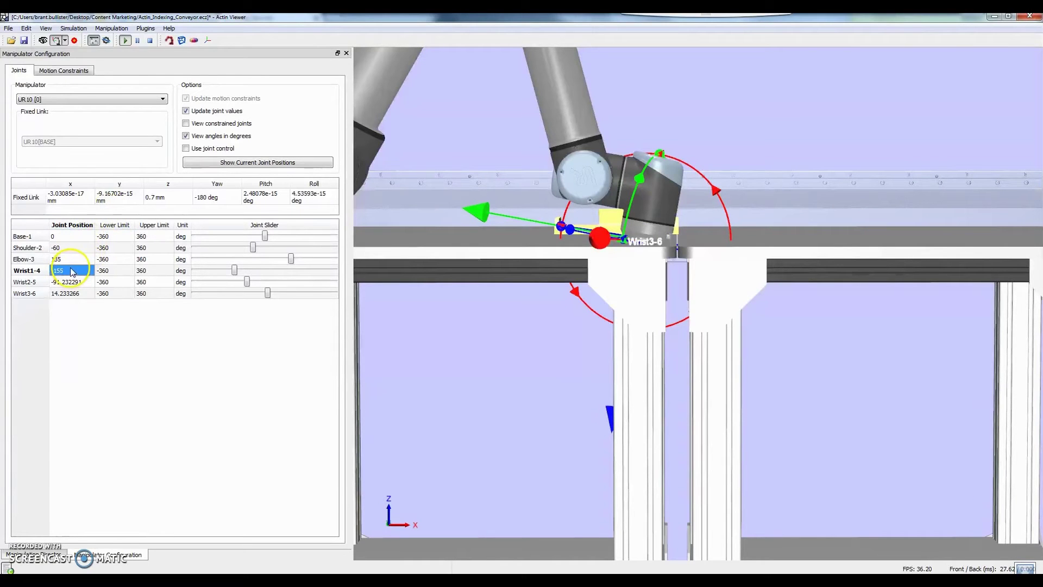
double_click(65, 282)
text(-)
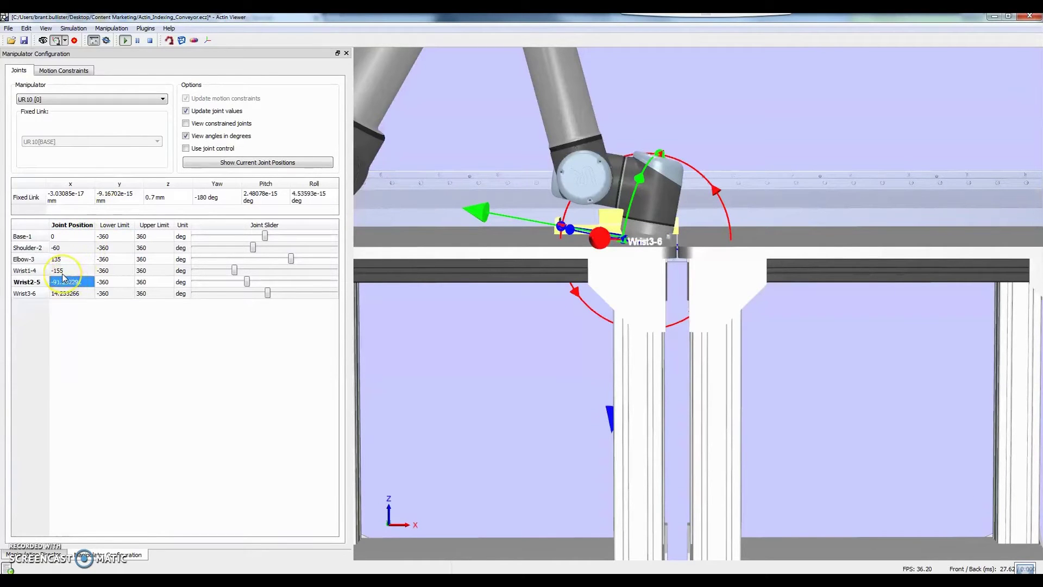
text(90)
key(Return)
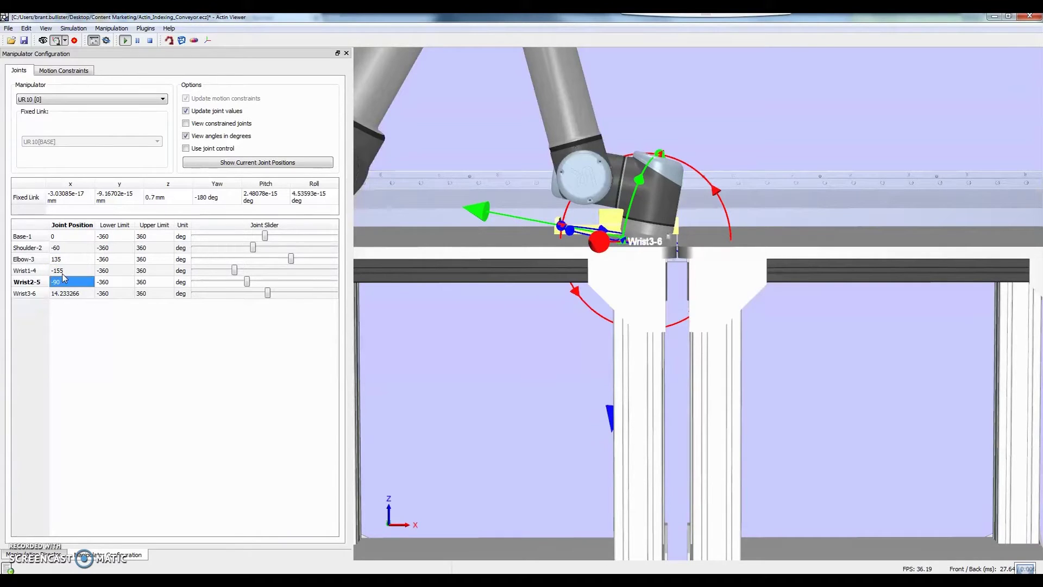
Set the UR10's Wrist1-4 joint position to -150 degrees.
double_click(69, 271)
text(-)
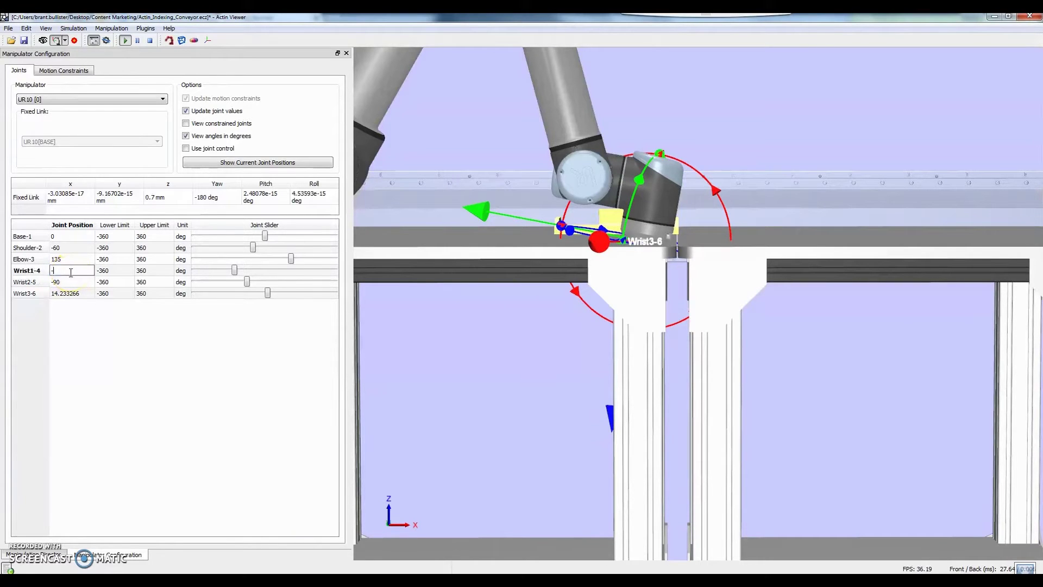
text(150)
key(Return)
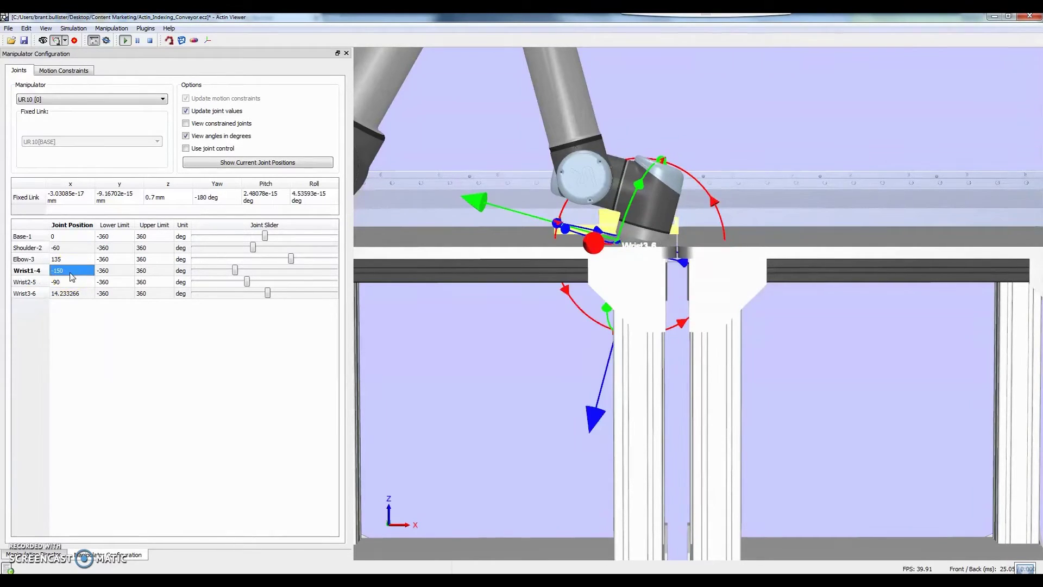
Set the UR10's Wrist1-4 joint position to -145 degrees.
text(-)
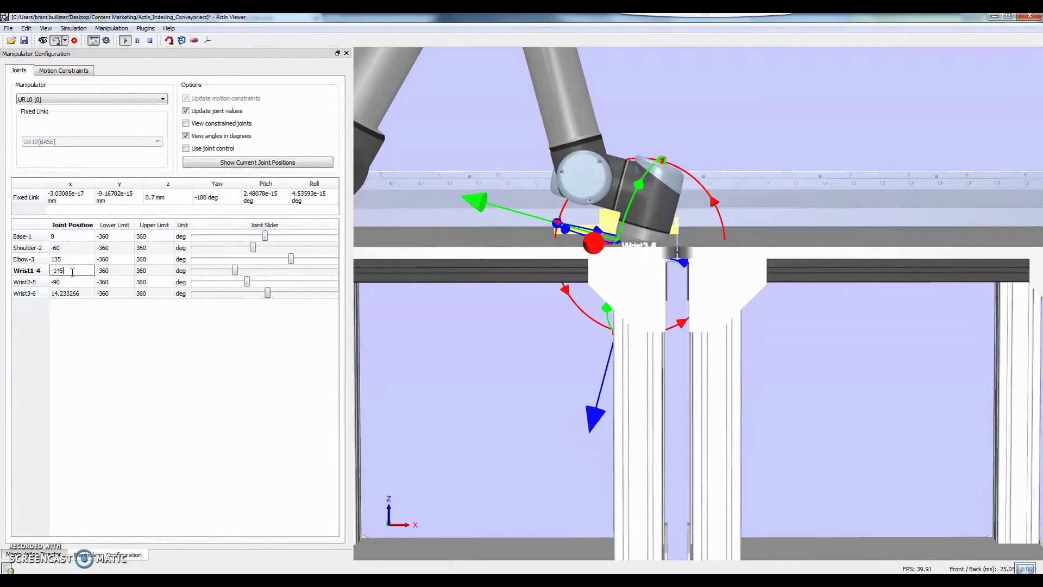
text(145)
key(Return)
Set the UR10's Wrist1-4 joint position to -165 degrees and close the joint configuration.
double_click(60, 269)
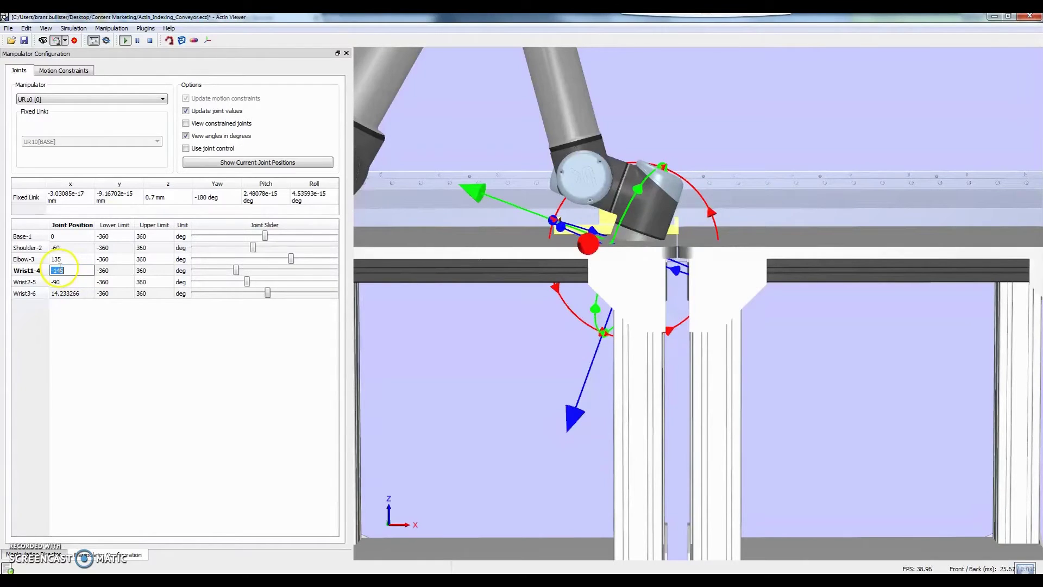
text(-160)
key(Return)
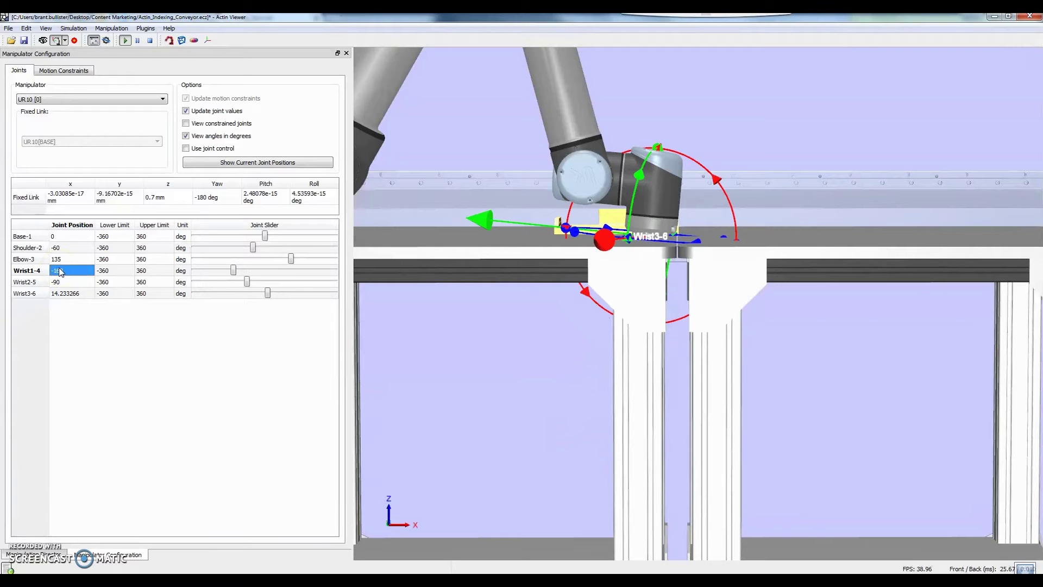
key(Return)
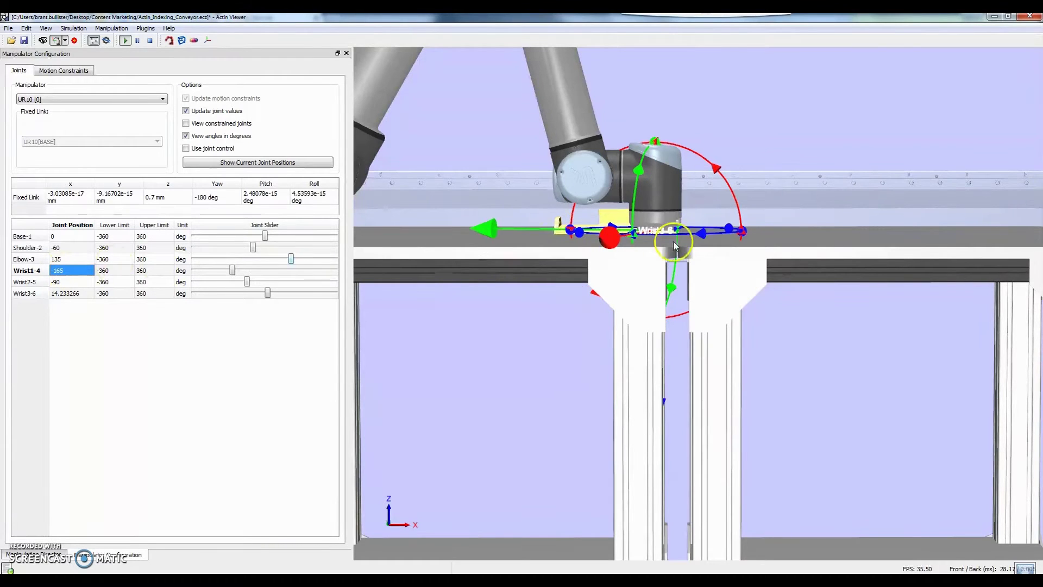
click(94, 41)
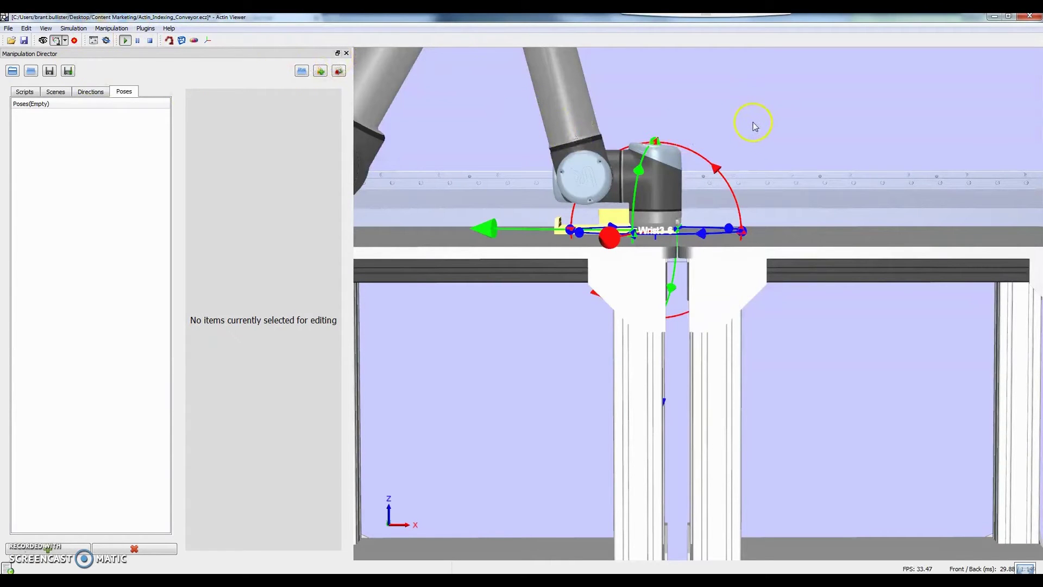
Nudge the UR10's end effector into alignment over the adapter plate's raised block, at about X 498, Y 371, Z 50 mm.
scroll(760, 140, up, 1)
drag(830, 162, 815, 218)
drag(592, 374, 392, 262)
drag(504, 334, 562, 405)
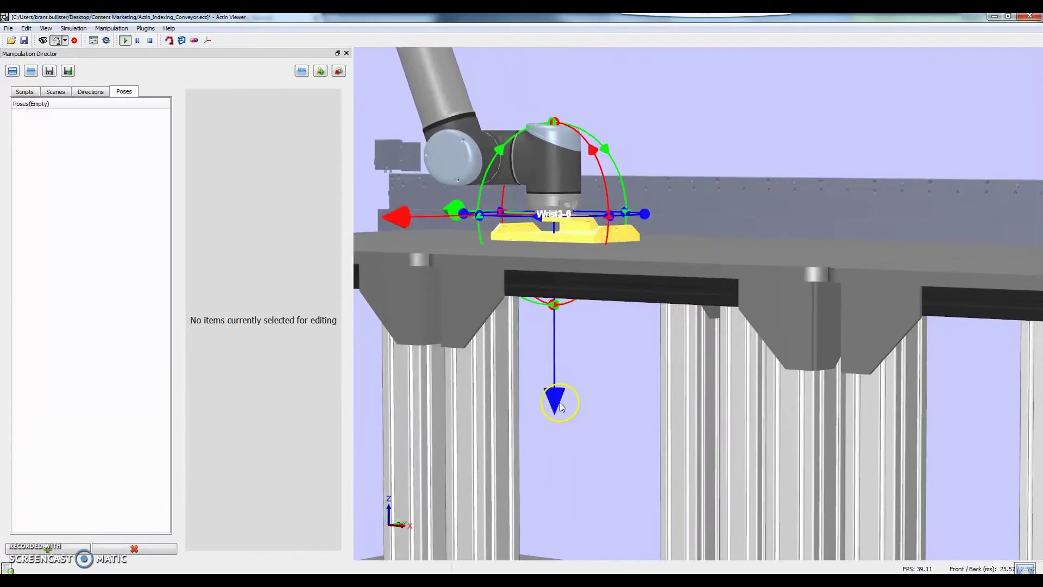
drag(390, 221, 412, 217)
drag(660, 261, 612, 356)
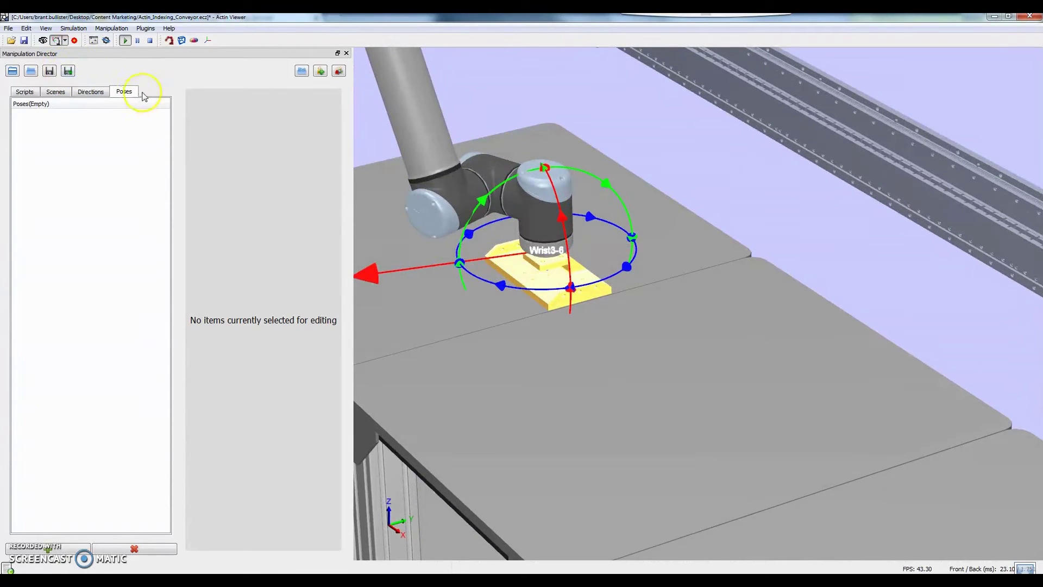
Stop the simulation and create a pose named Pick set from the active constraint.
click(150, 41)
click(43, 41)
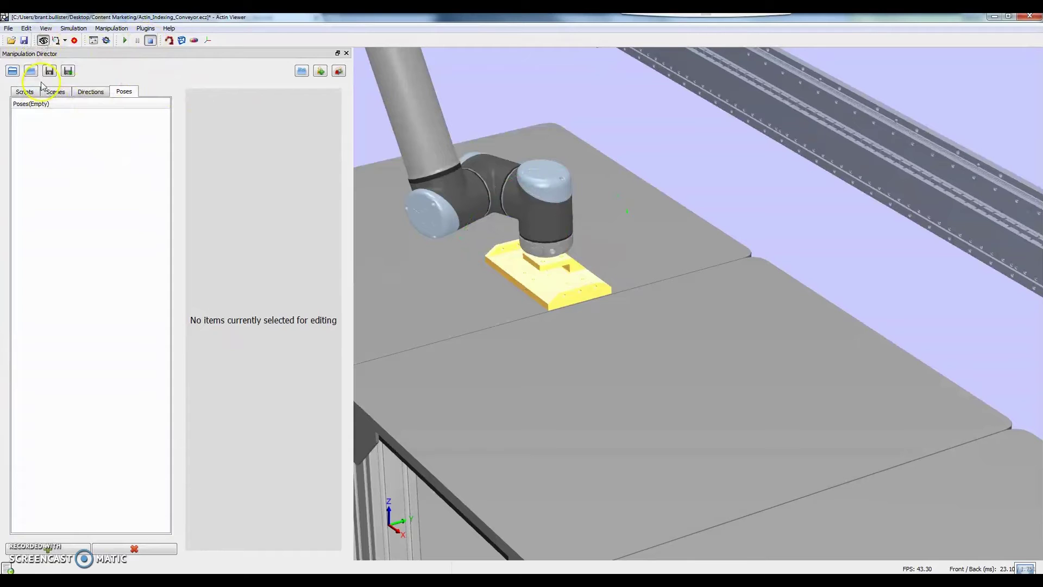
click(71, 549)
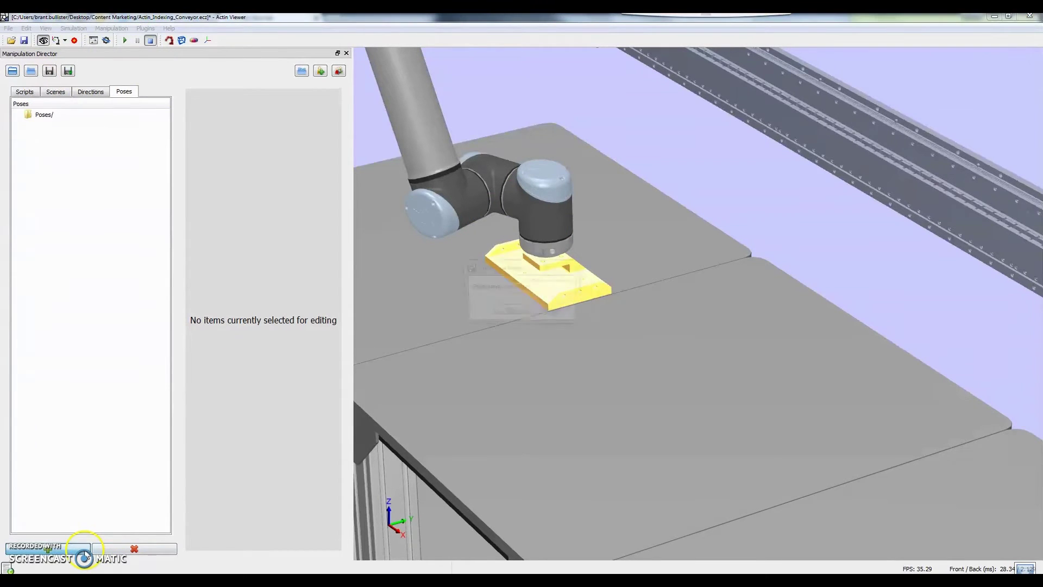
click(531, 289)
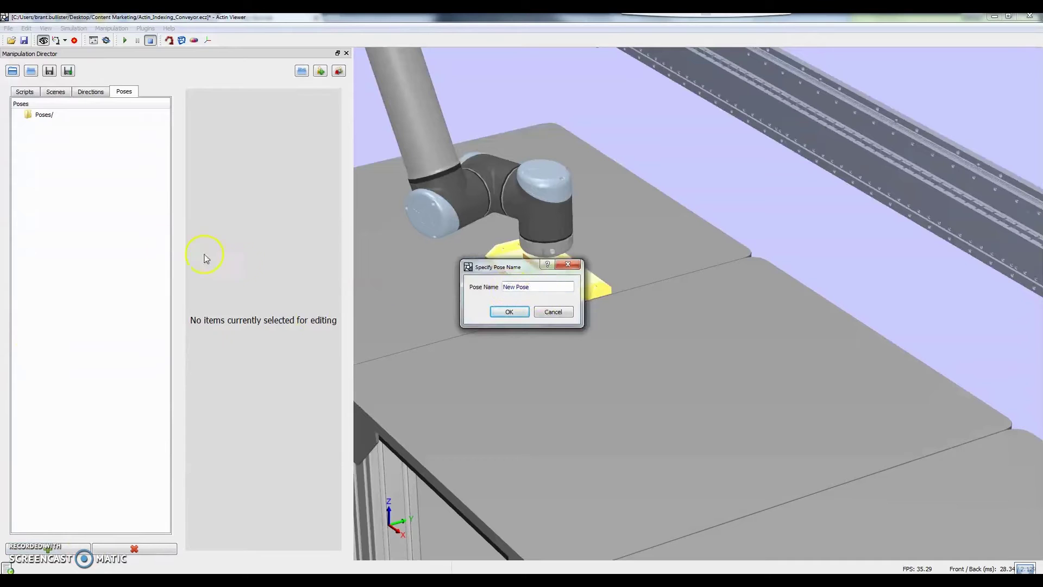
drag(546, 288, 498, 292)
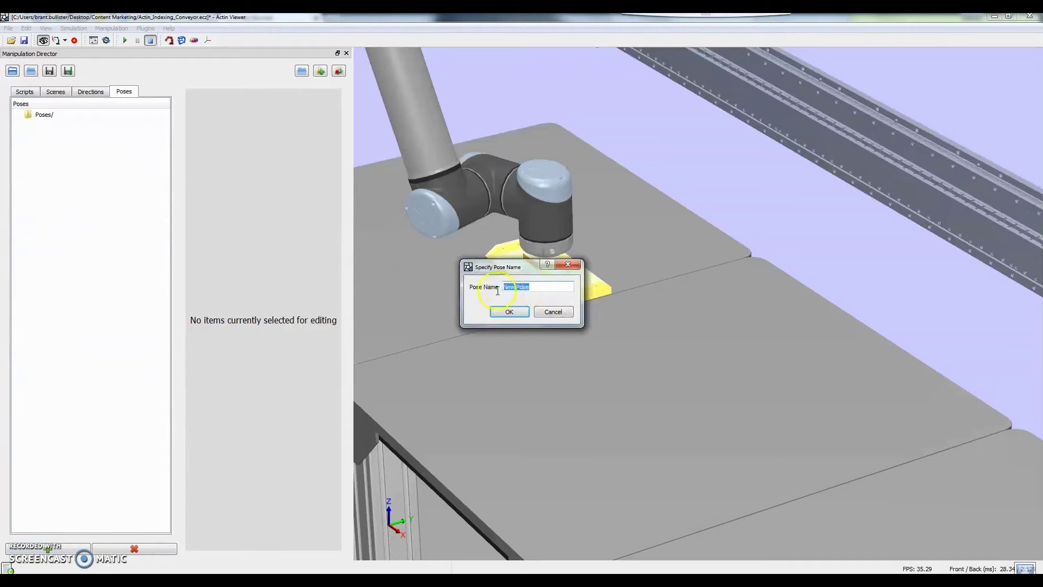
text(Pick)
click(509, 311)
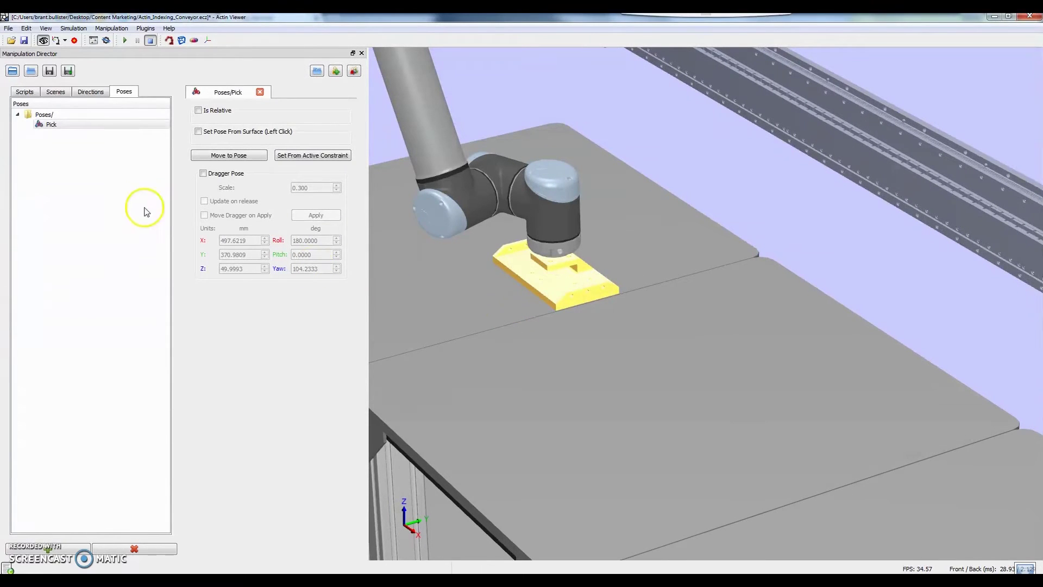
click(329, 155)
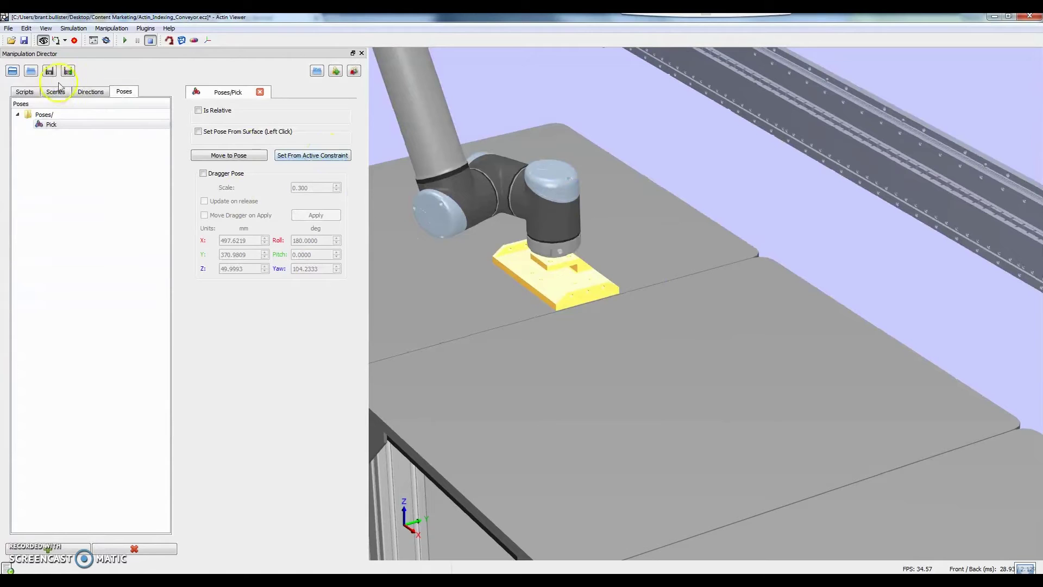
Run the simulation, move the end effector above the table's far corner to about X 154, Y 612, Z 225 mm, and save it as pose Above_Place.
click(124, 41)
click(56, 41)
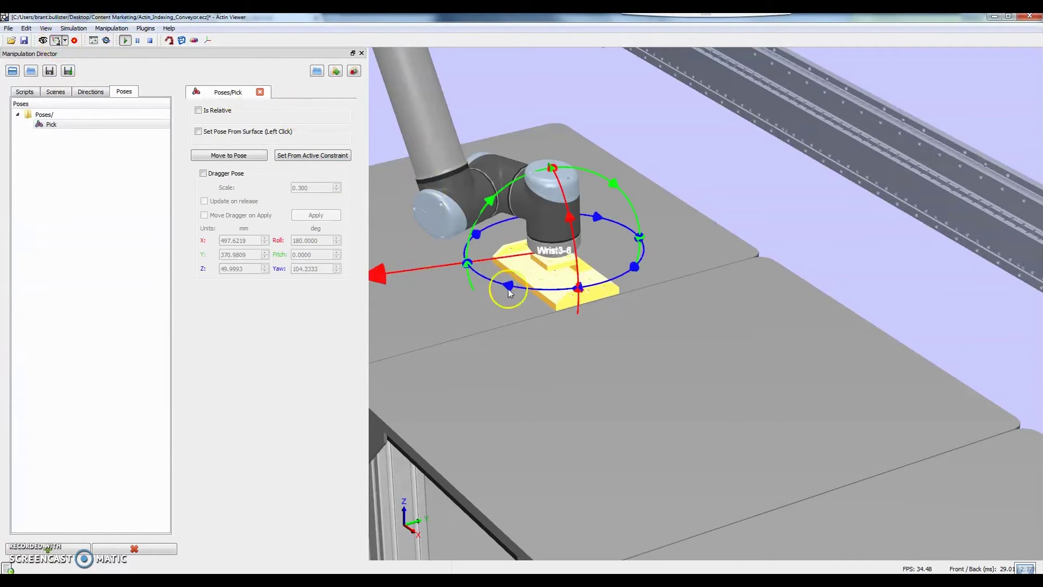
mouse_move(384, 267)
mouse_down()
mouse_move(472, 272)
mouse_move(364, 266)
mouse_up()
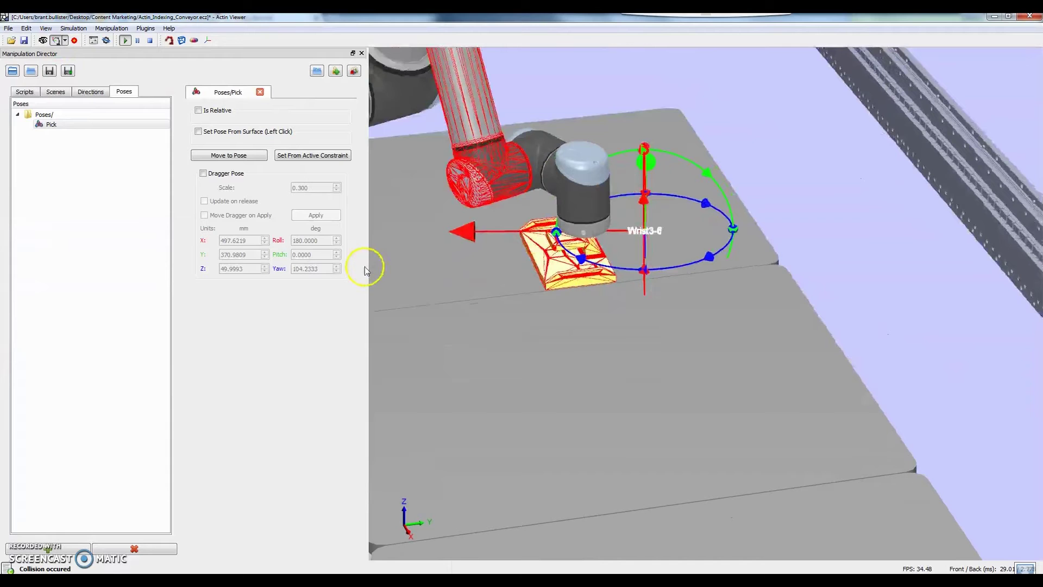
scroll(834, 185, up, 5)
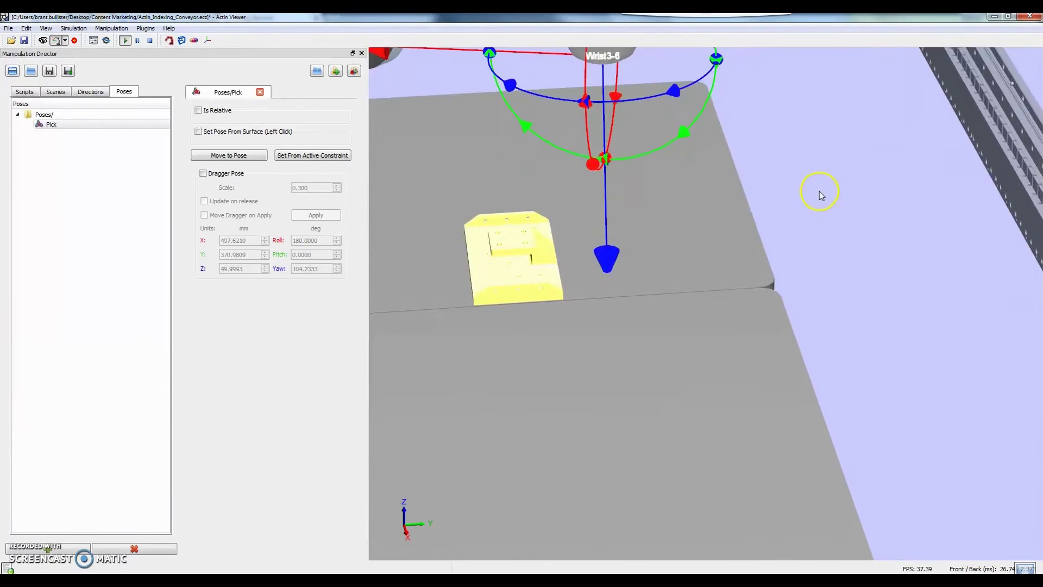
scroll(819, 191, down, 5)
scroll(809, 191, up, 1)
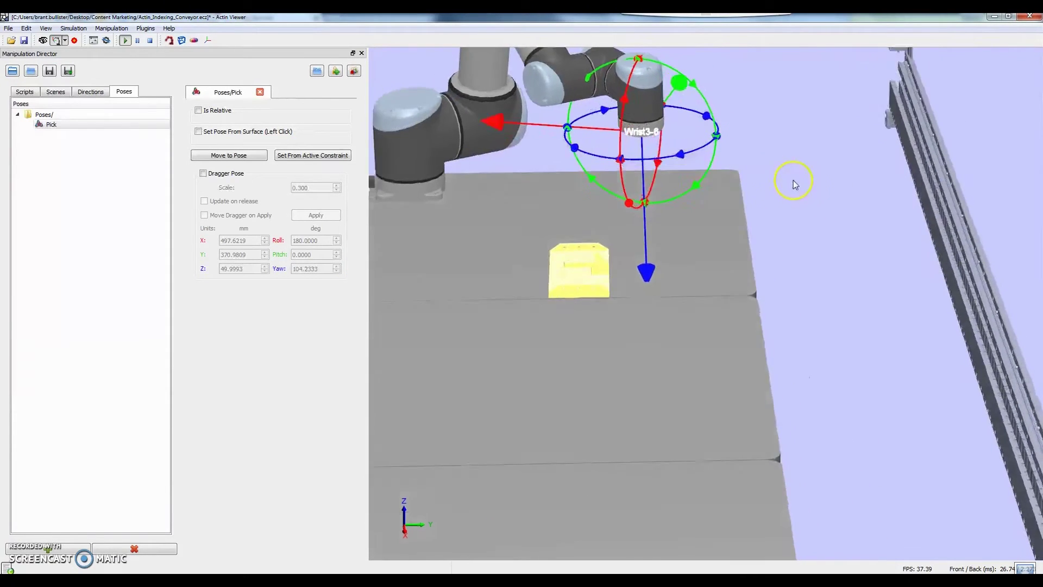
scroll(629, 191, down, 5)
drag(804, 86, 1036, 40)
drag(852, 207, 850, 245)
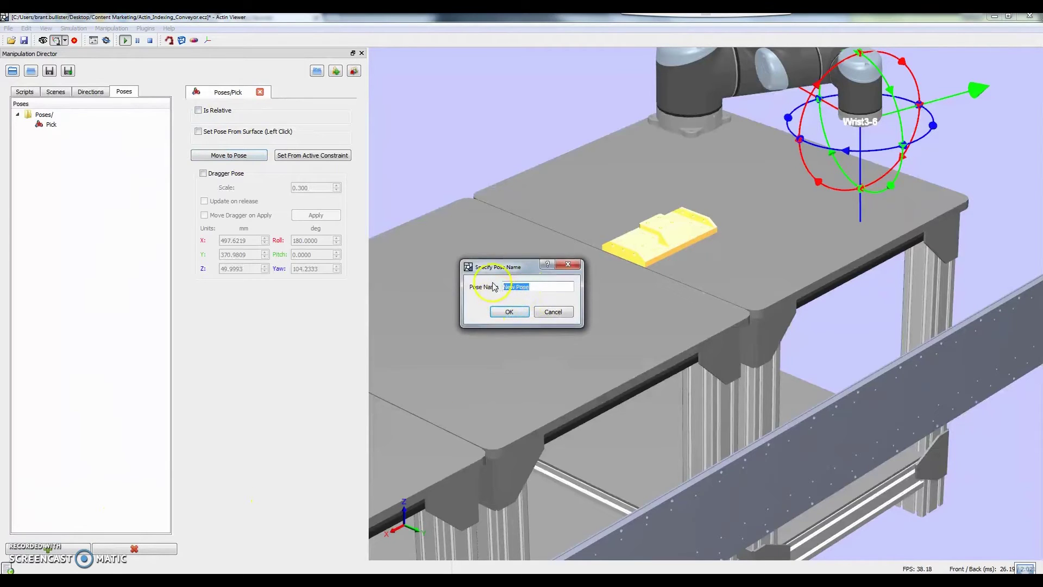
text(Above_Place)
click(511, 311)
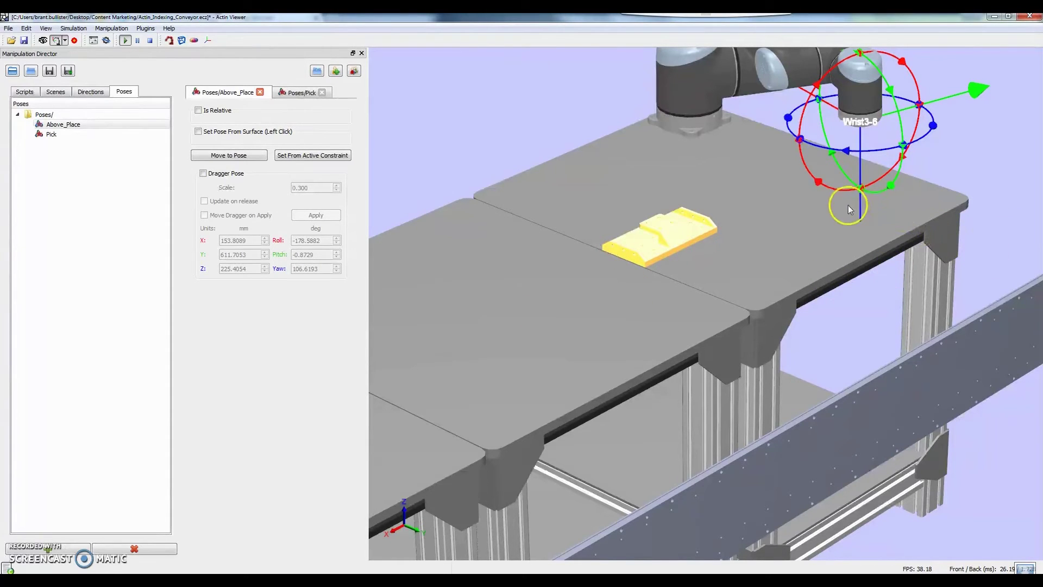
Lower the UR10's end effector straight down toward the table corner and save the position as a pose named Place.
drag(861, 205, 856, 256)
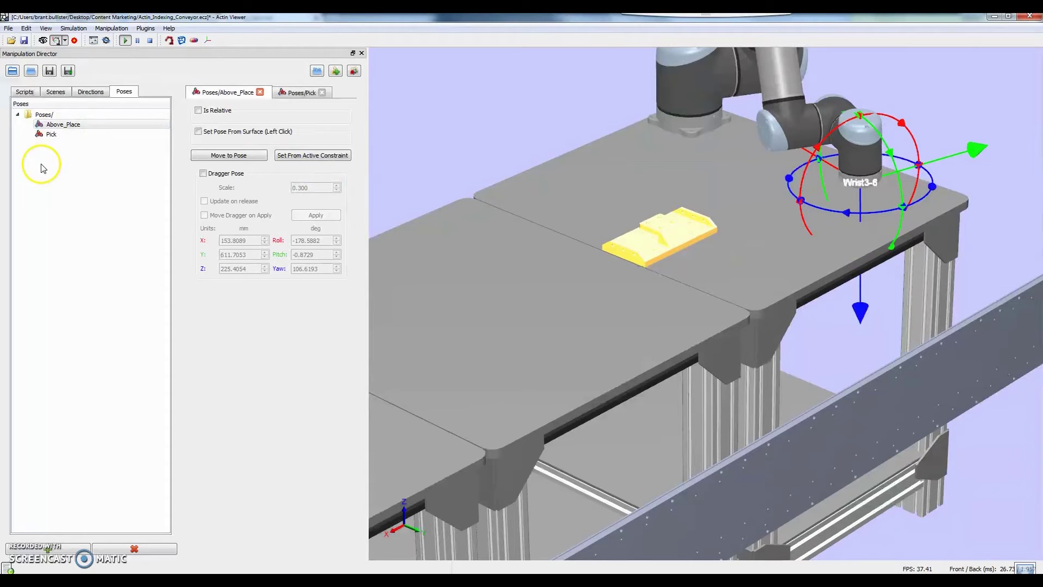
click(73, 145)
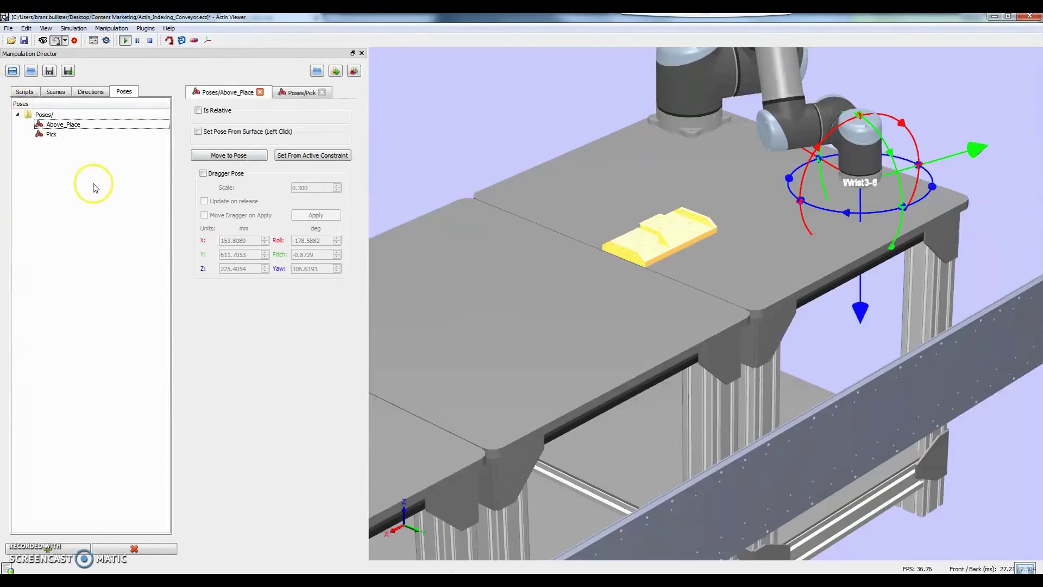
click(217, 156)
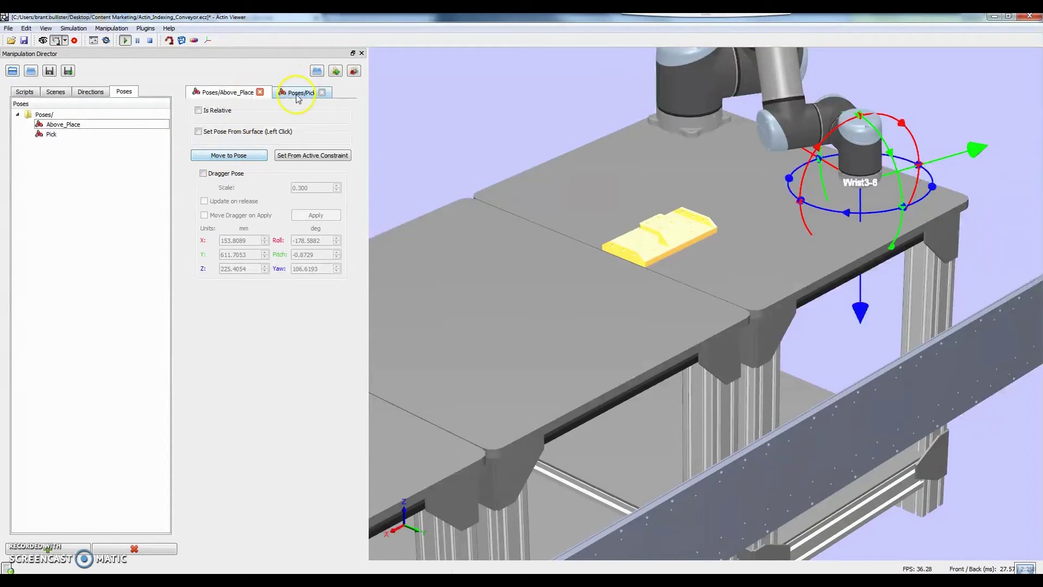
click(536, 286)
drag(535, 287, 503, 287)
text(Place)
click(510, 312)
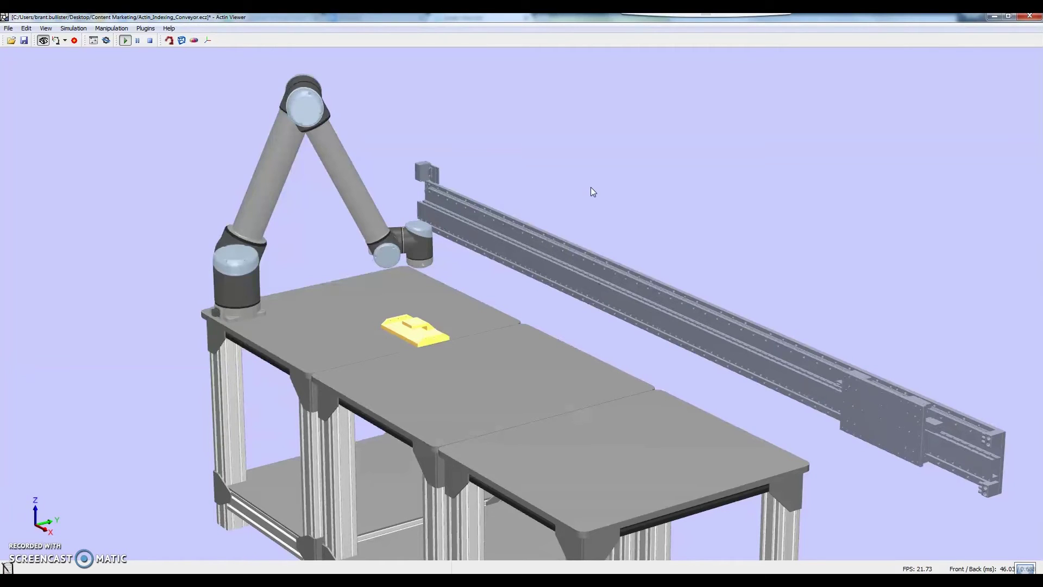
right_click(383, 329)
mouse_move(455, 356)
click(550, 373)
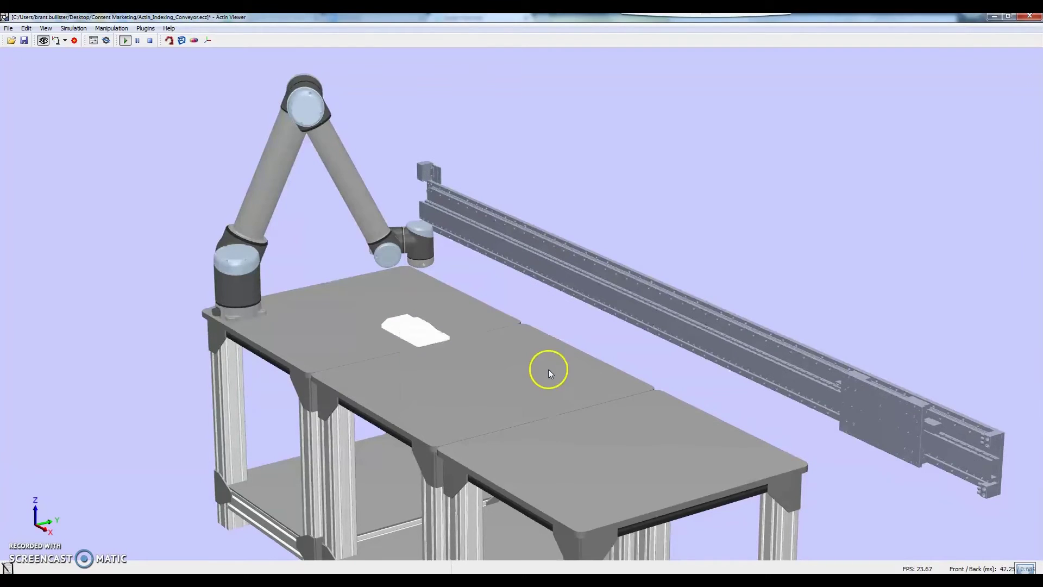
click(263, 154)
Stop the simulation and move the Adapter Plate Center manipulator to X 1700 mm on the third table.
click(151, 41)
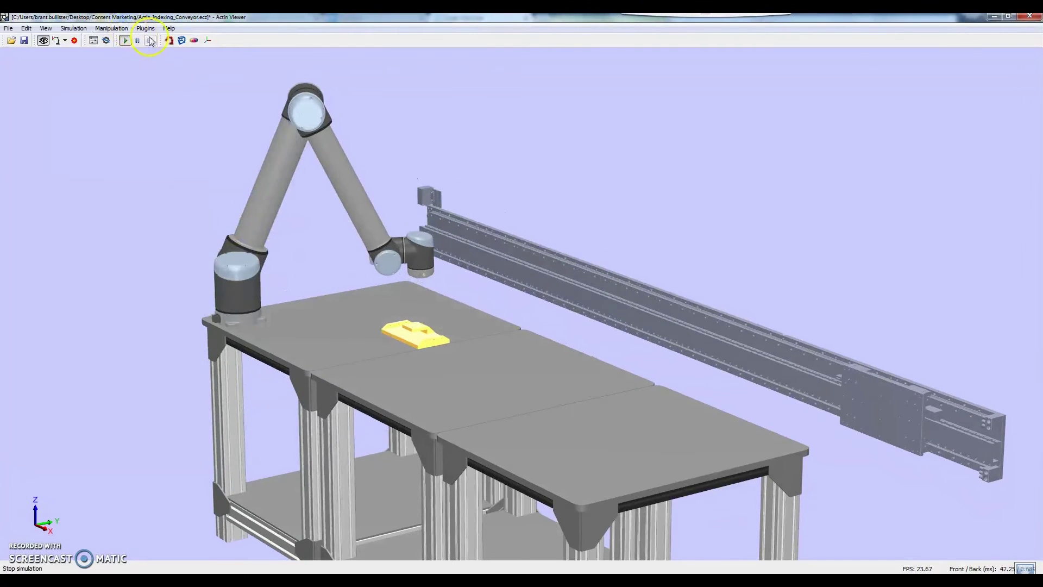
right_click(414, 338)
mouse_move(462, 361)
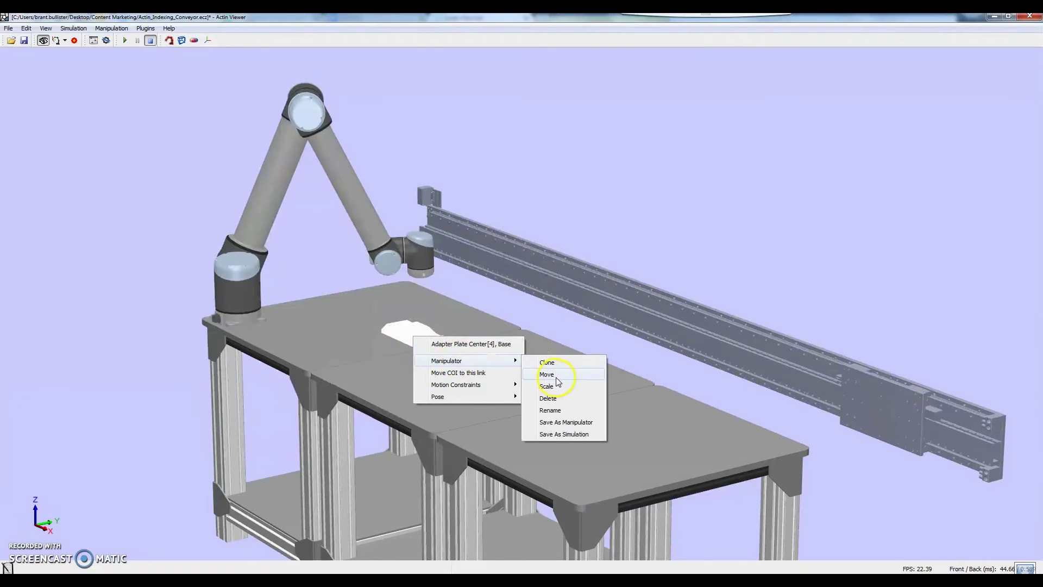
click(556, 376)
drag(47, 140, 18, 139)
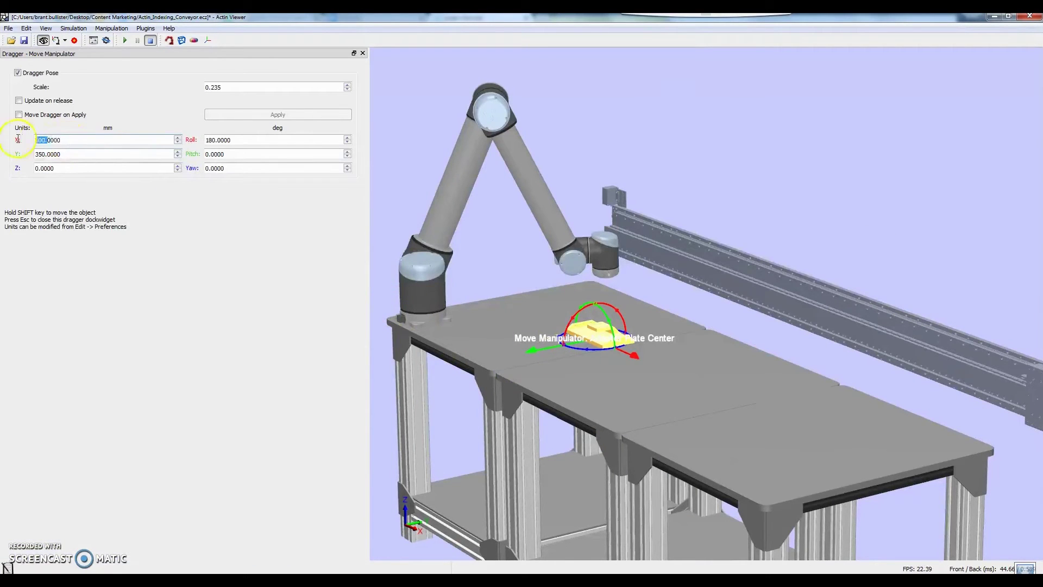
text(1)
click(74, 136)
key(Return)
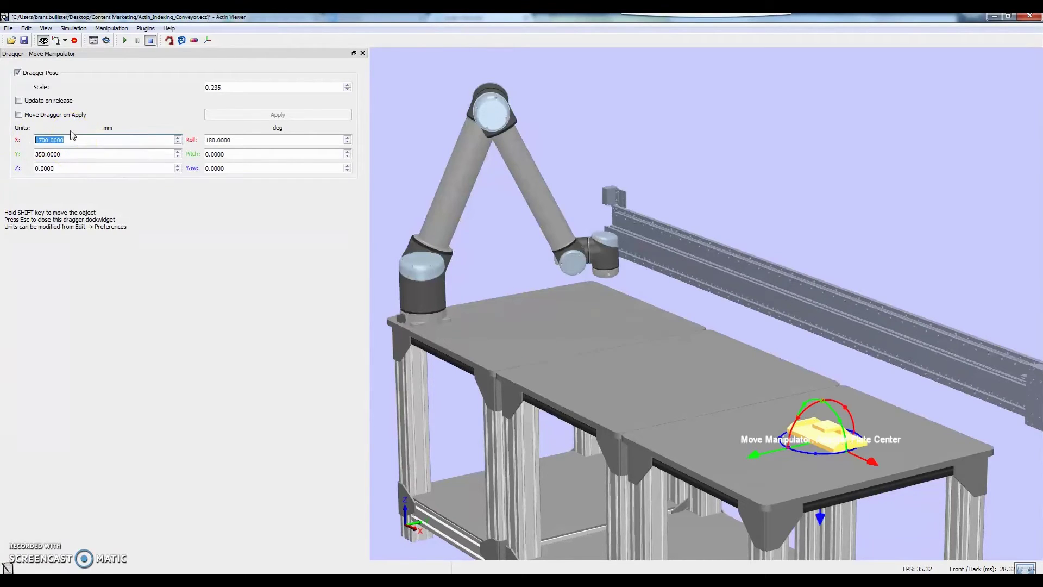
click(364, 54)
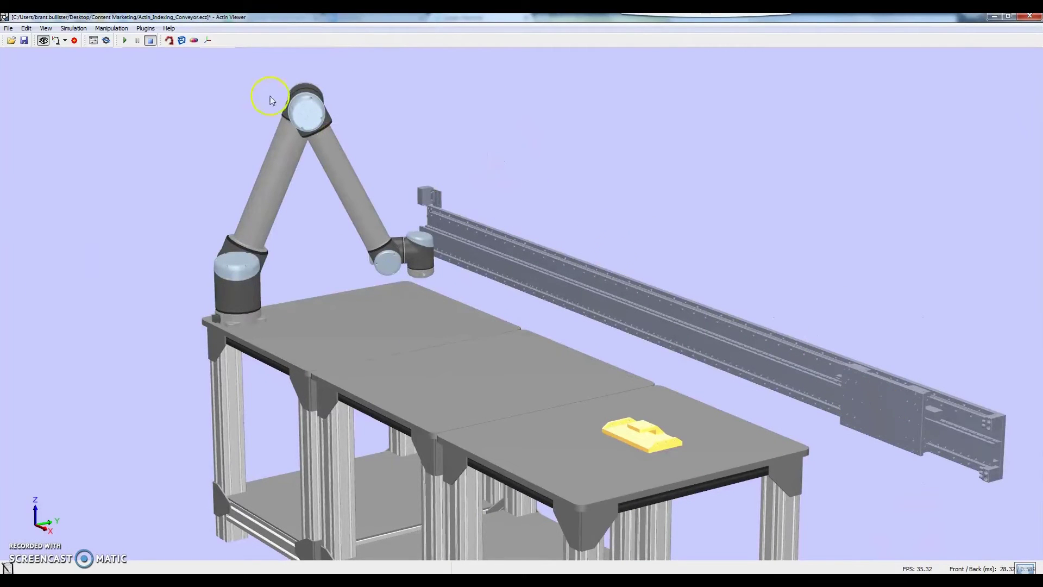
Set the T3D conveyor's T3D-1 joint position to 0 mm.
right_click(914, 421)
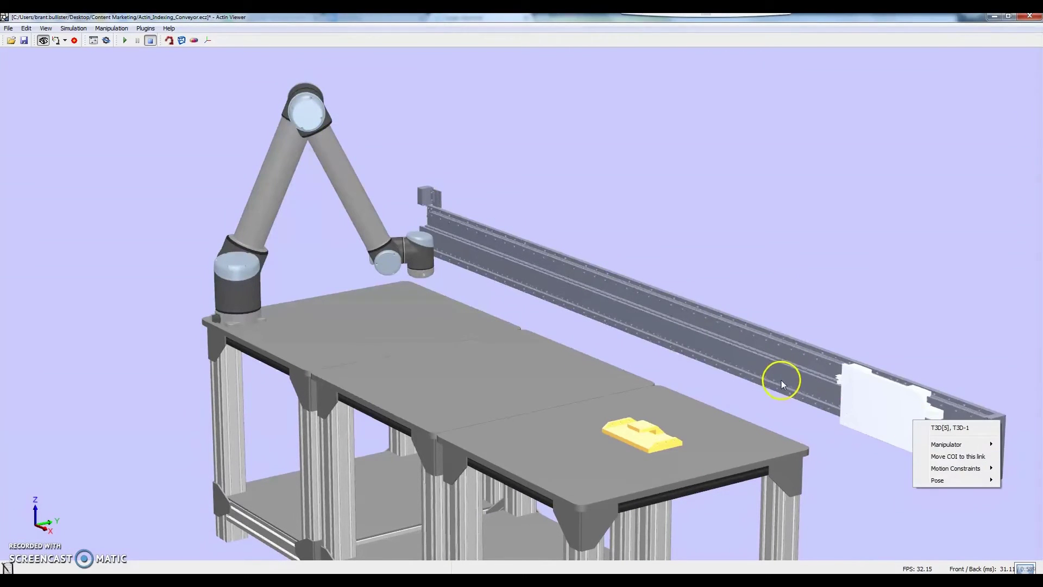
click(843, 262)
click(94, 40)
click(82, 99)
click(60, 142)
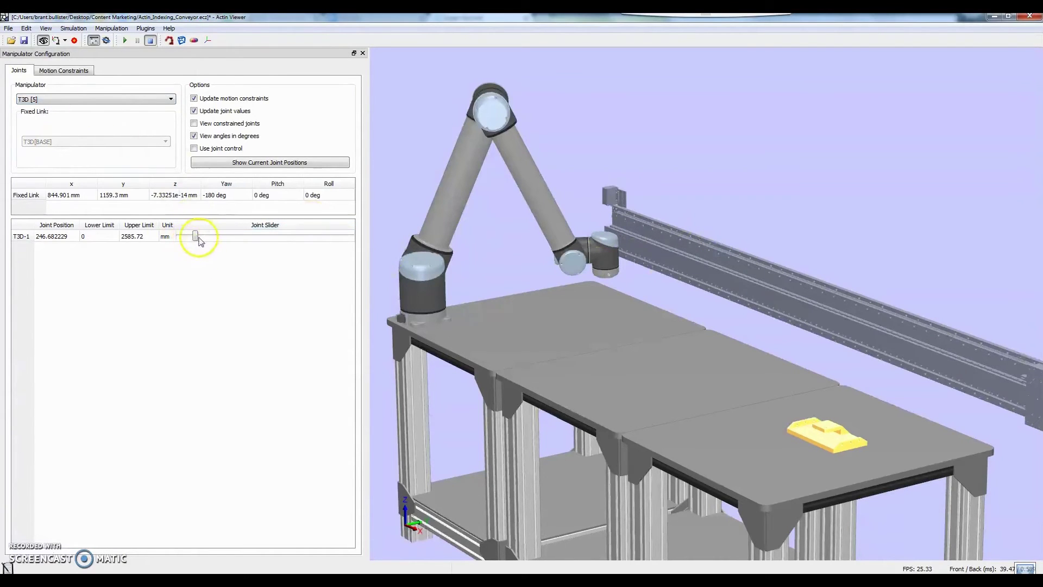
click(65, 99)
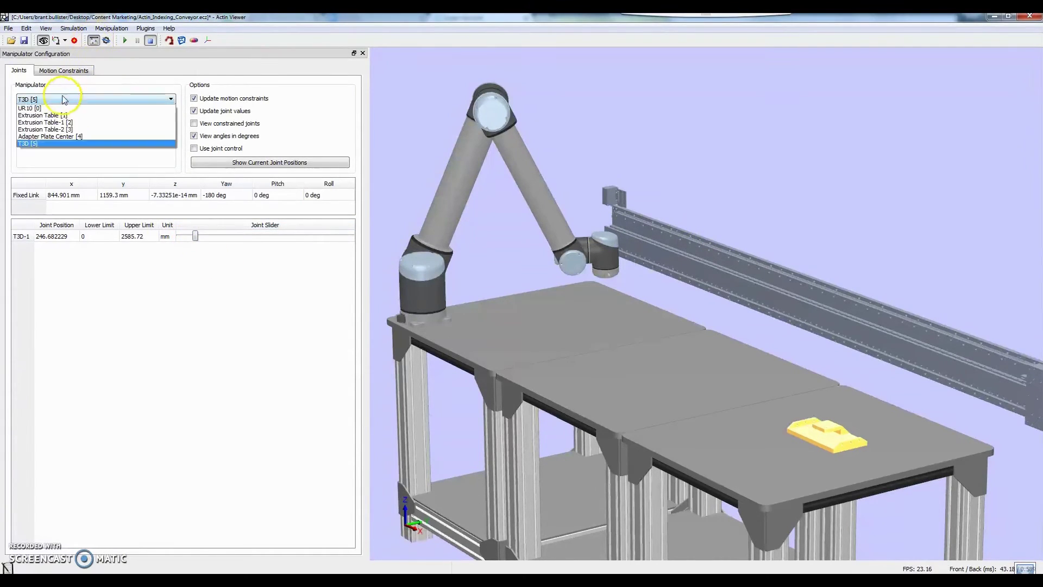
click(46, 144)
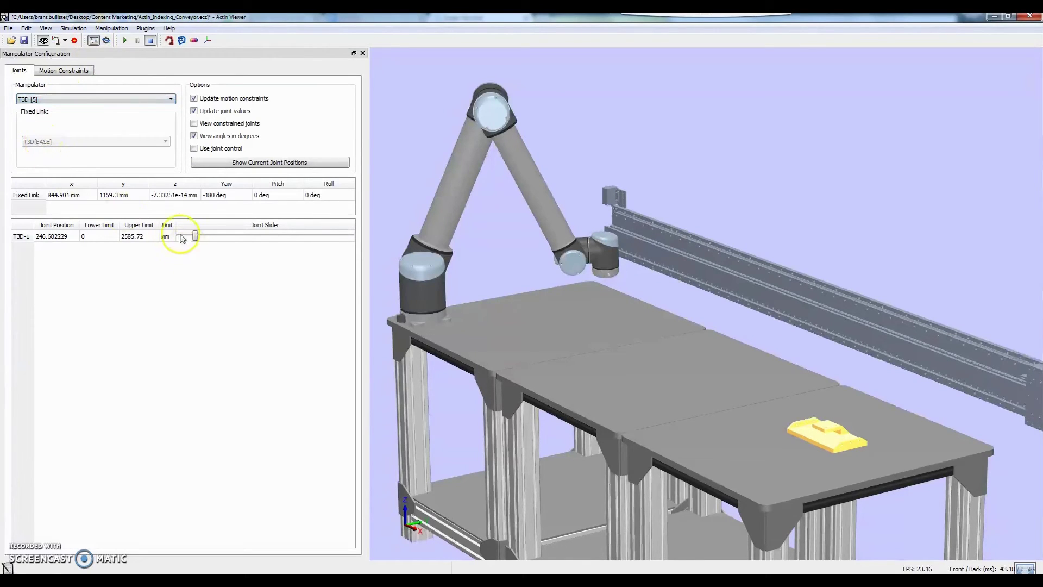
drag(195, 239, 155, 241)
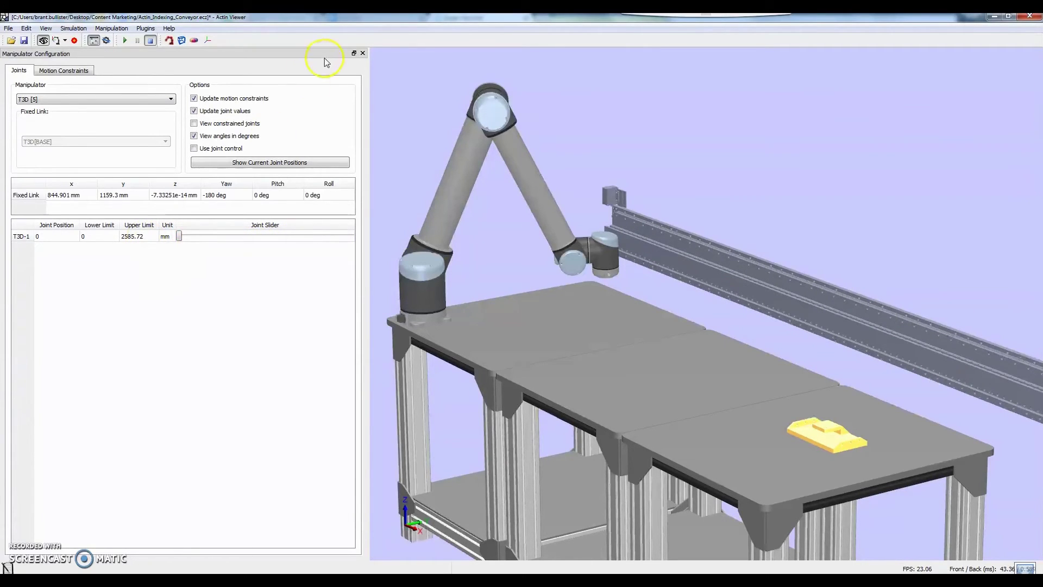
click(362, 53)
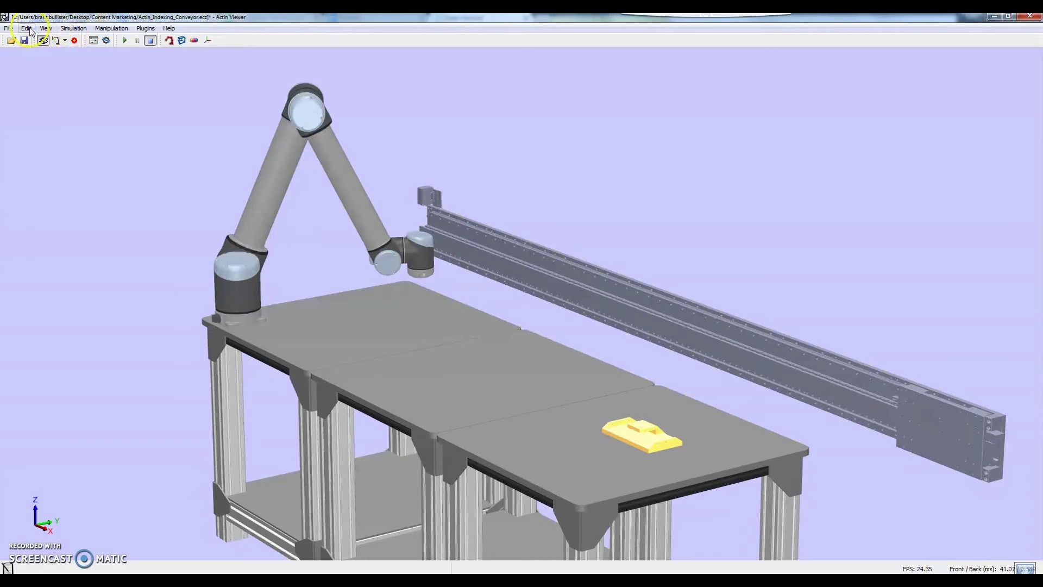
Set the current simulation state as the home state.
click(47, 28)
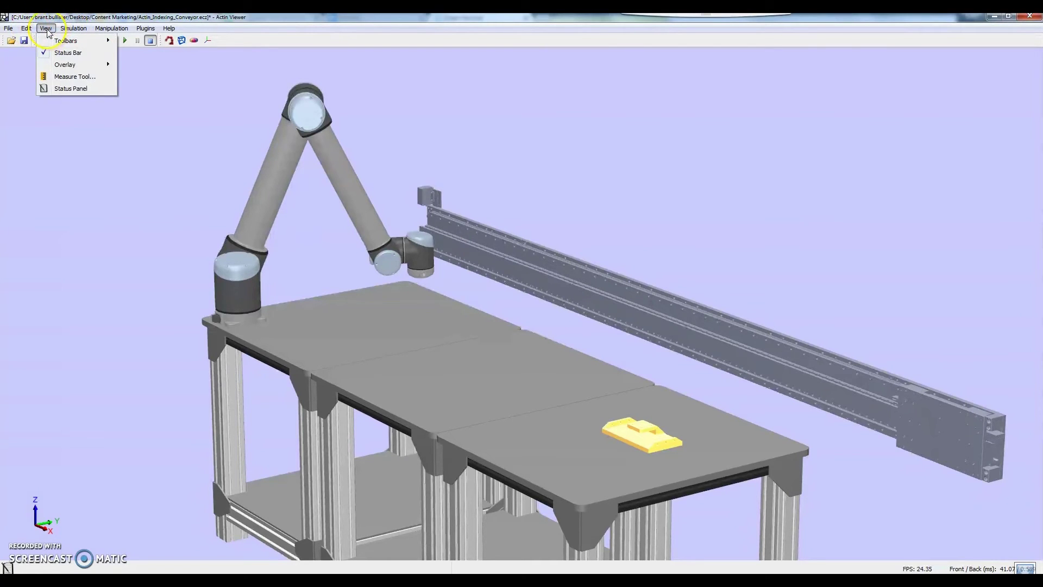
key(Escape)
click(62, 29)
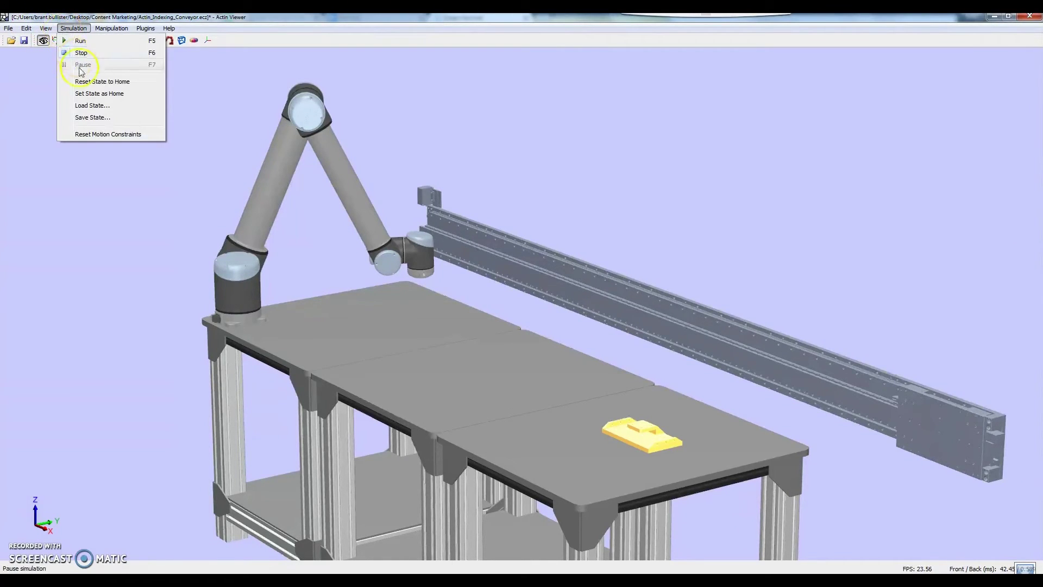
click(108, 94)
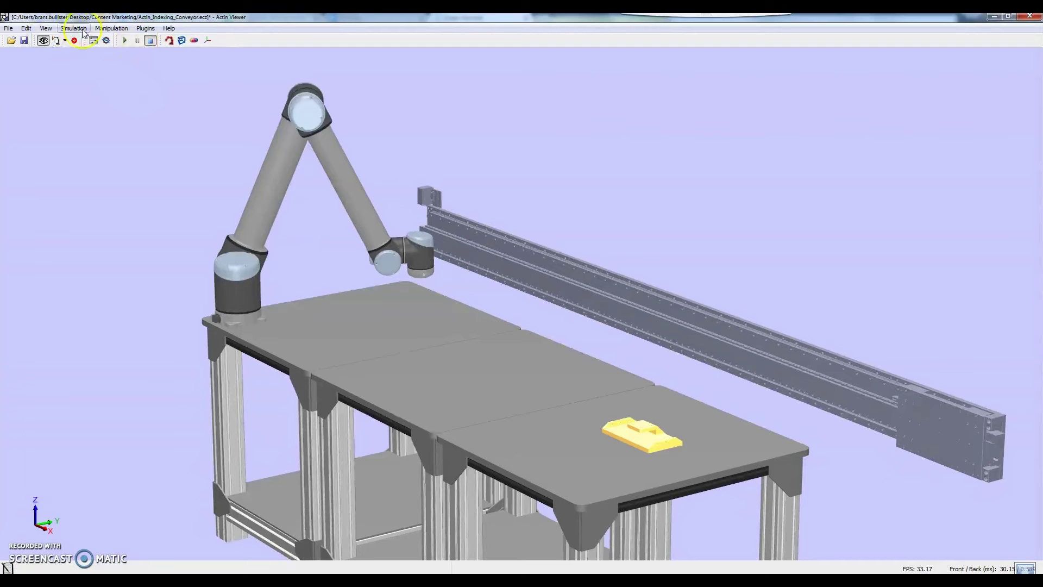
Open the Manipulation Director and create a jointFrameSequence direction for the T3D role with one joint frame.
scroll(291, 226, down, 1)
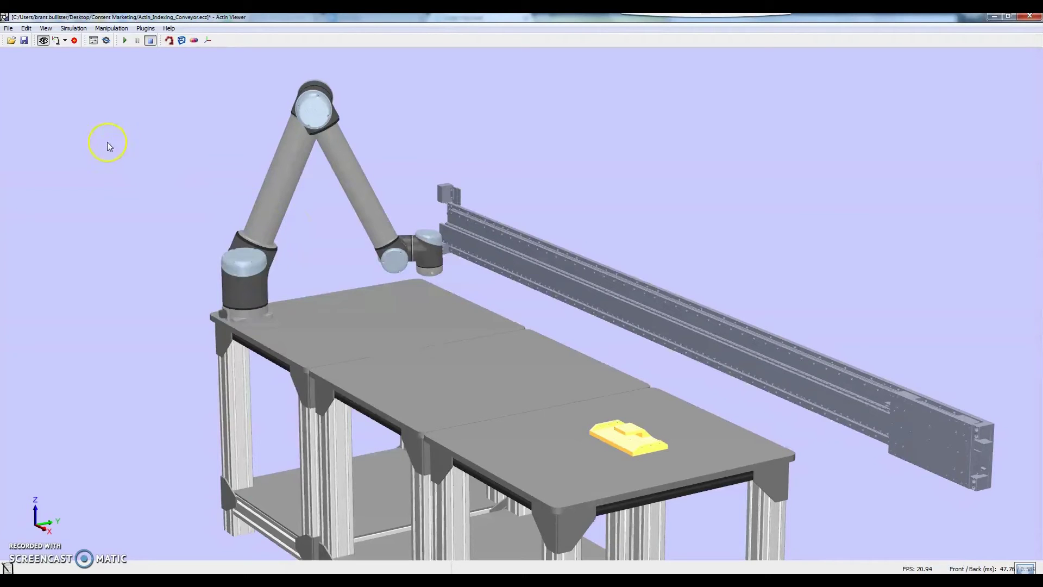
scroll(147, 94, down, 1)
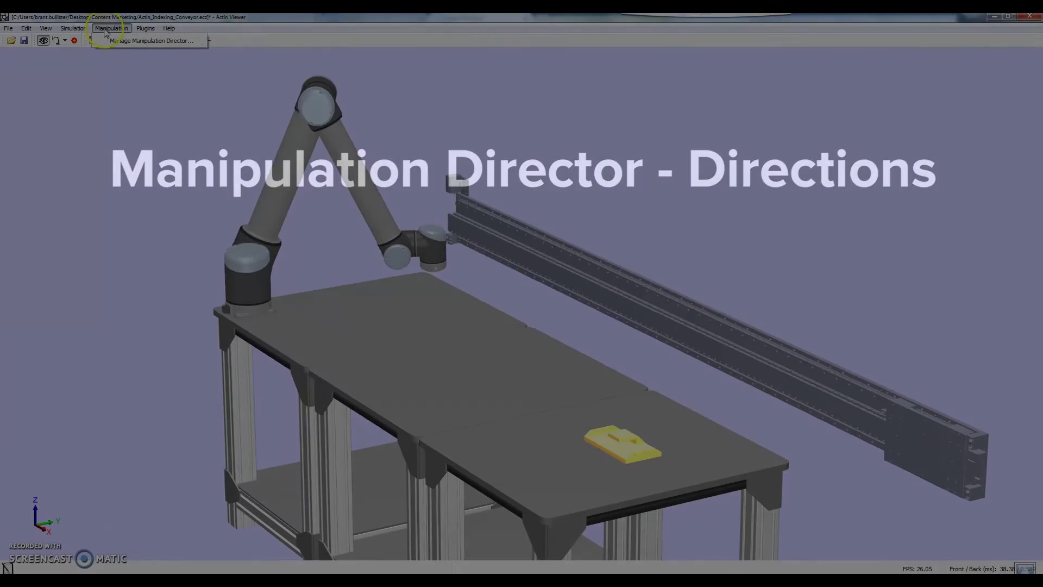
click(112, 29)
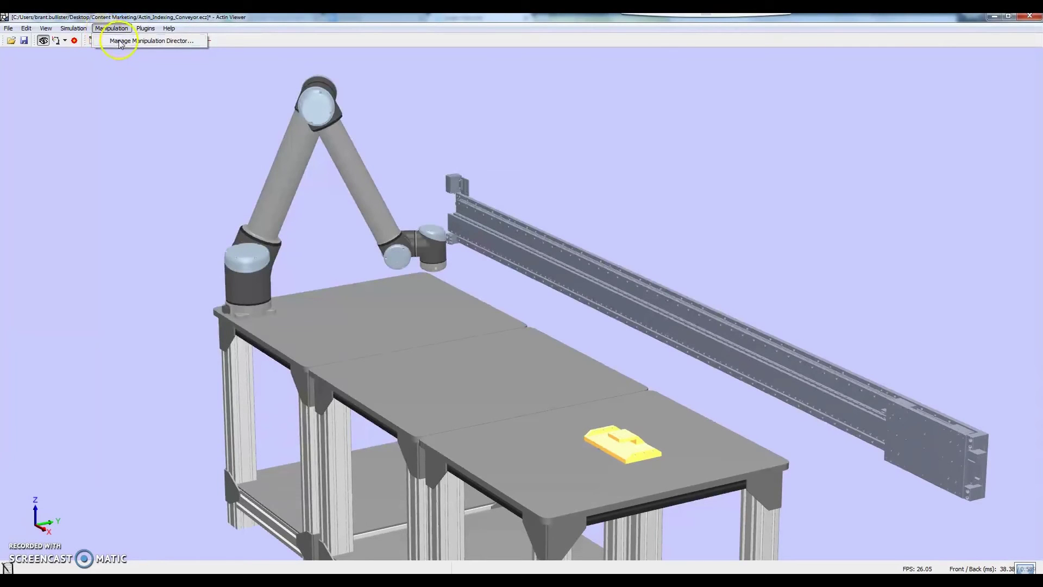
click(120, 41)
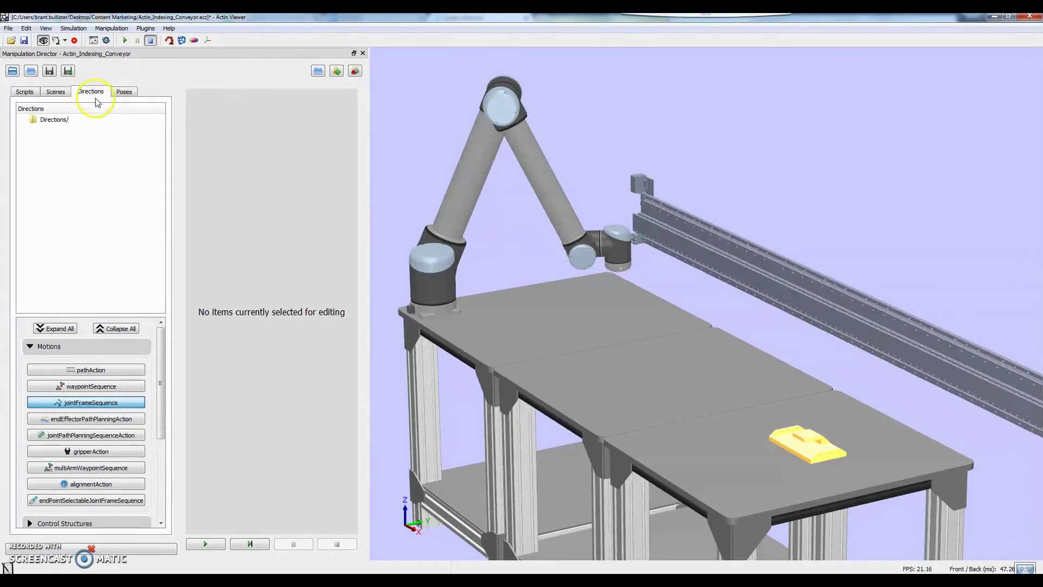
click(115, 405)
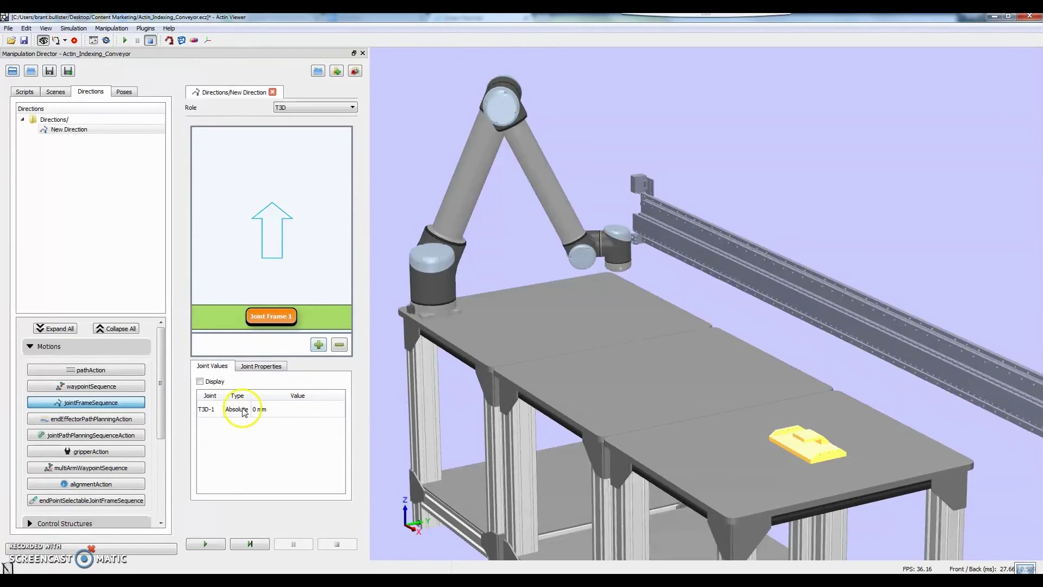
Set joint T3D-1 in Joint Frame 1 to the Relative type with a value of 300 mm.
click(239, 410)
click(256, 454)
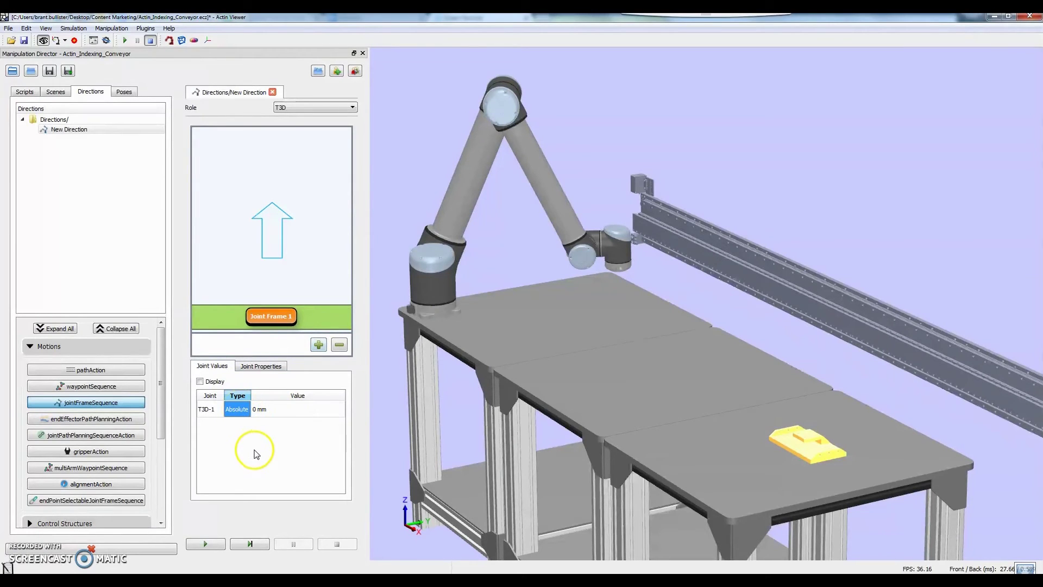
click(242, 409)
click(245, 410)
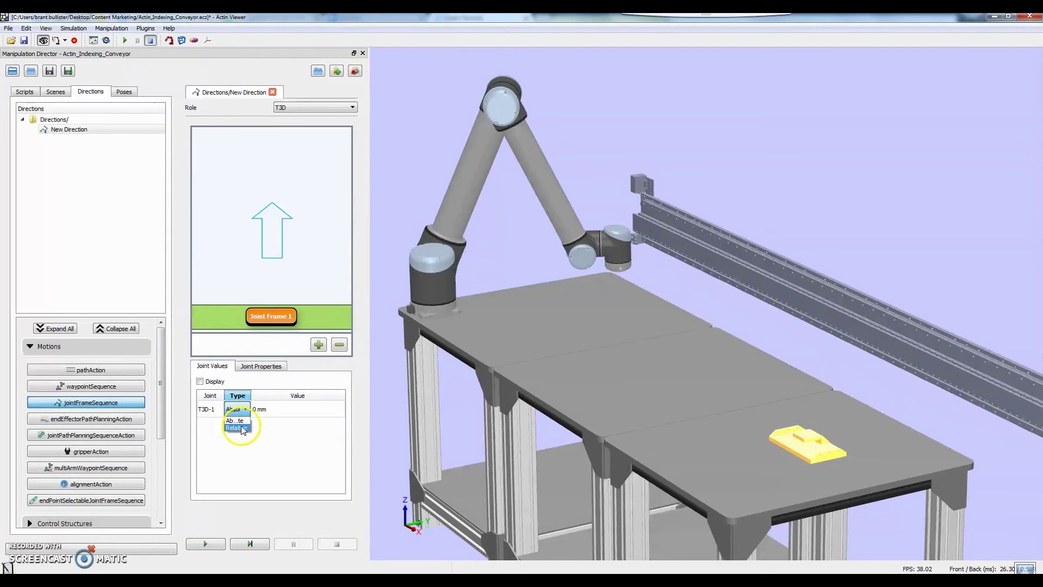
click(237, 428)
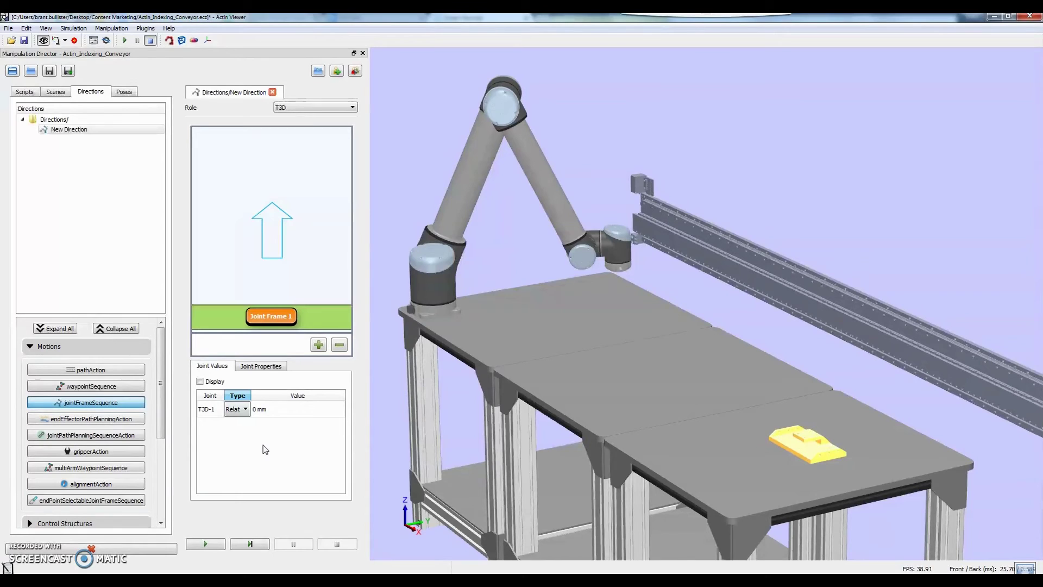
double_click(264, 410)
click(262, 410)
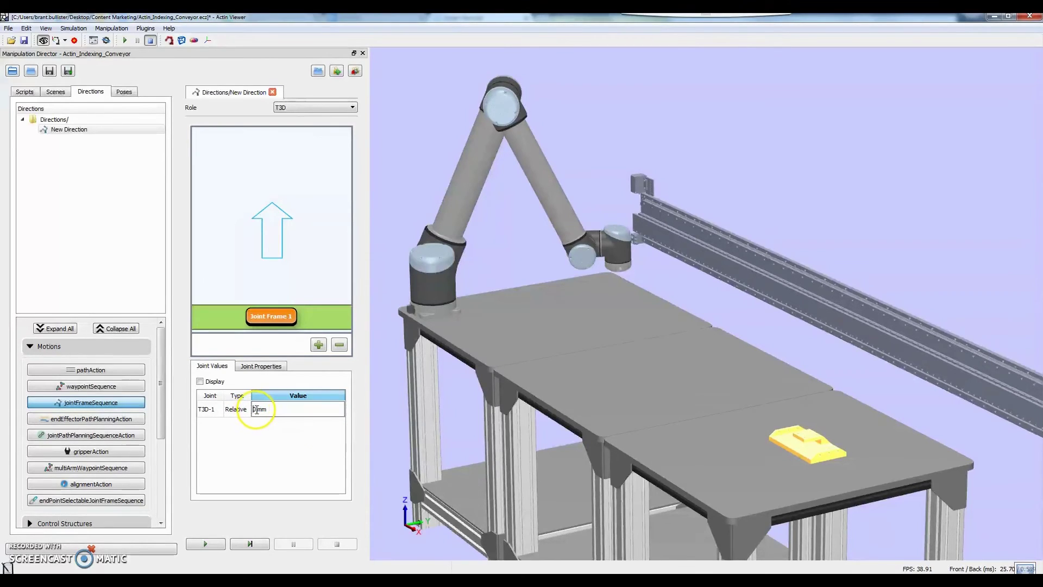
drag(257, 410, 253, 409)
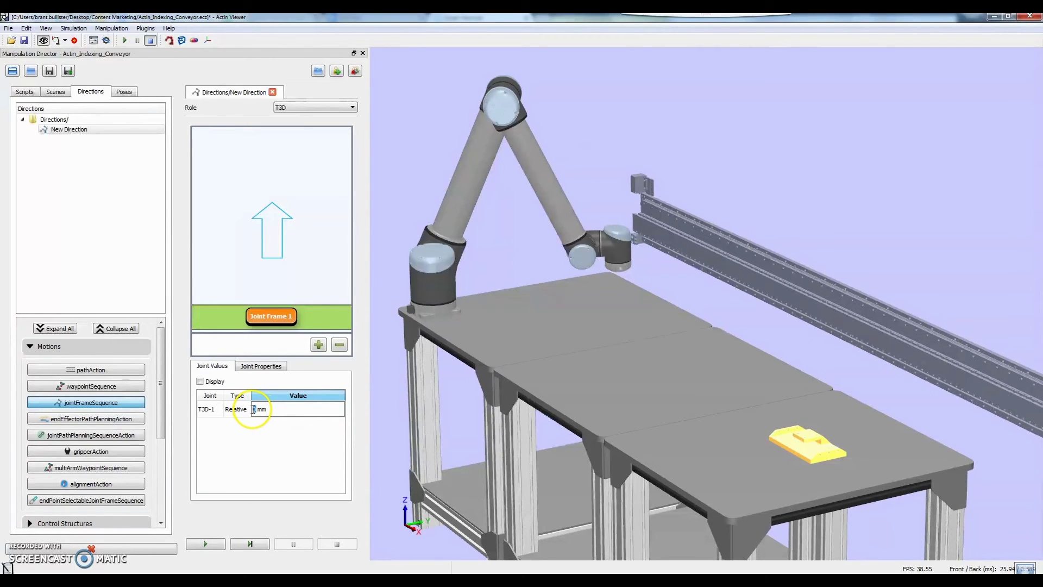
text(300)
key(Return)
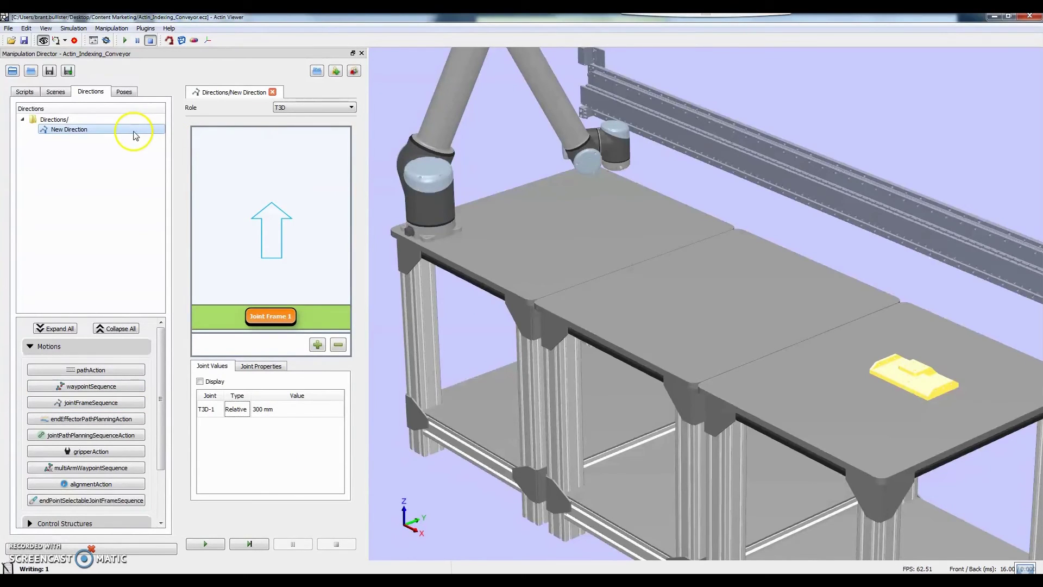
Rename the new T3D joint frame direction to Conveyor_Index.
right_click(135, 132)
click(173, 163)
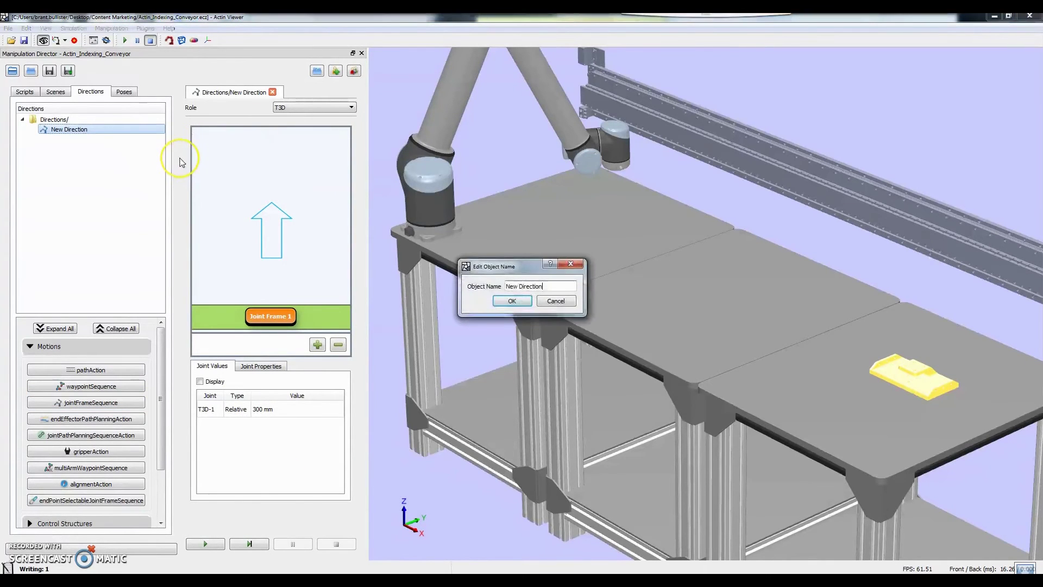
key(BackSpace)
key(BackSpace)
key(BackSpace)
key(BackSpace)
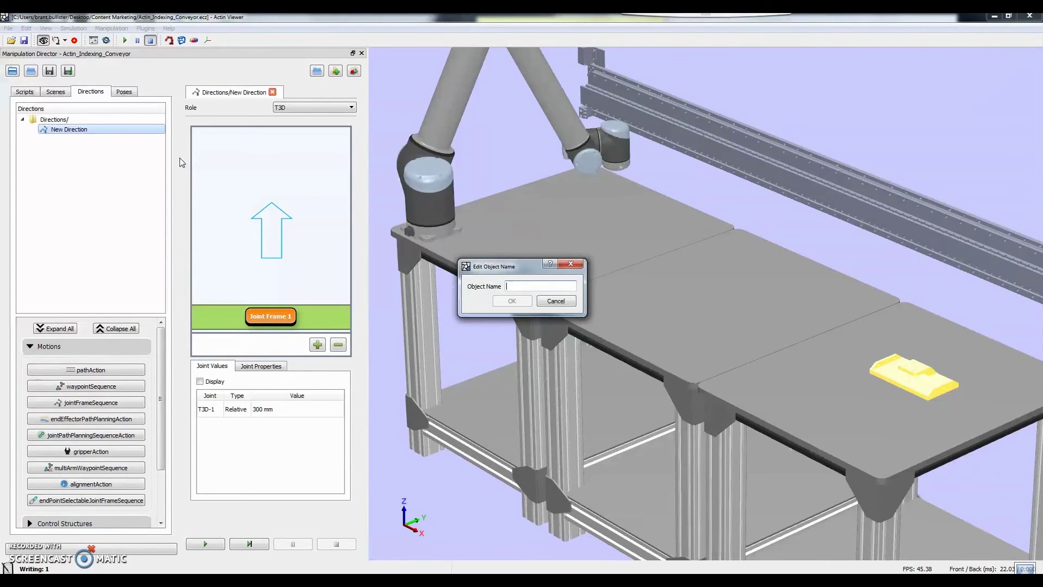
text(A)
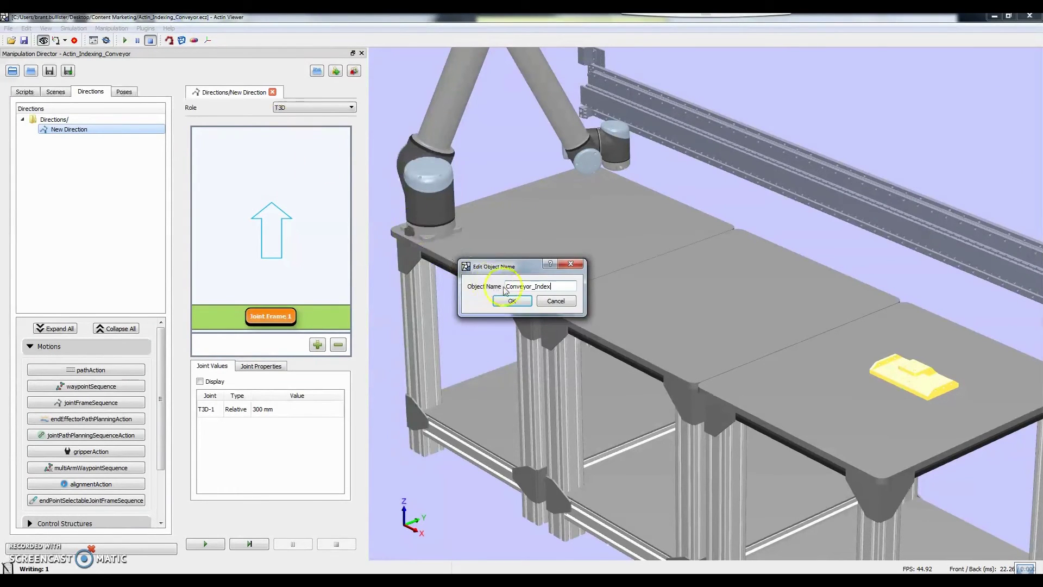
click(509, 300)
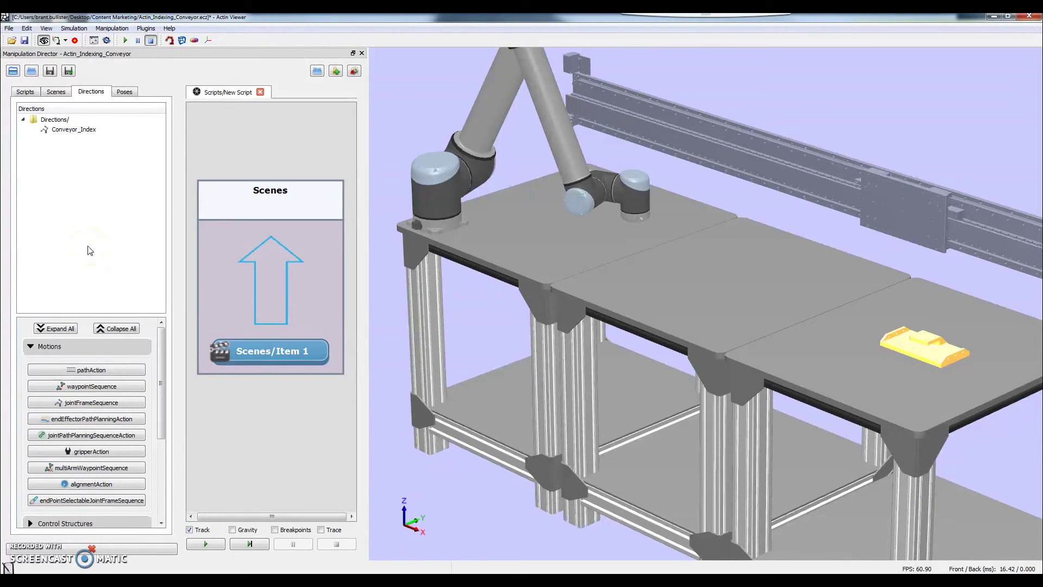
Create a waypointSequence direction with UR10 as its role.
click(87, 387)
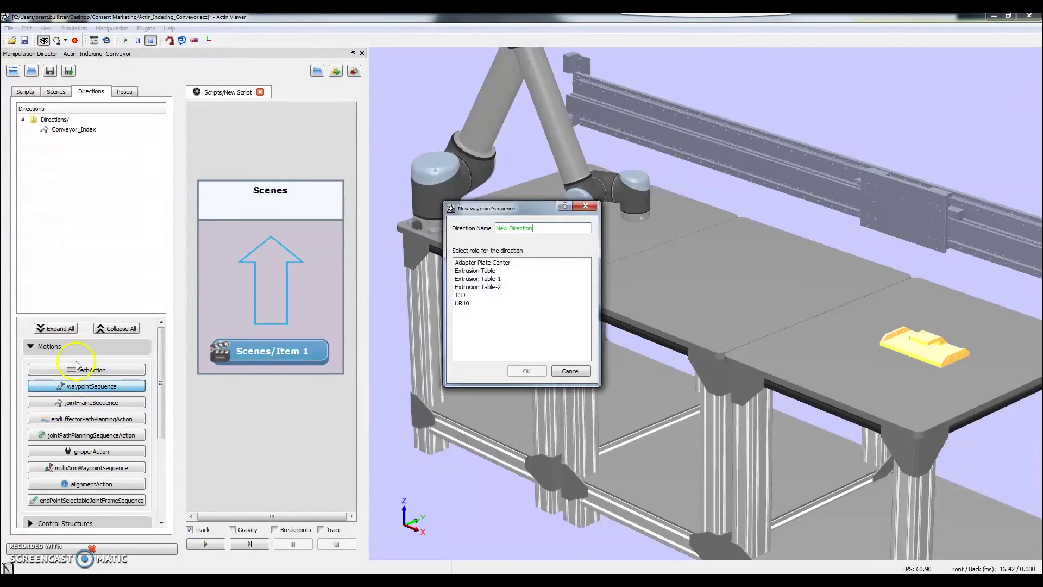
click(477, 303)
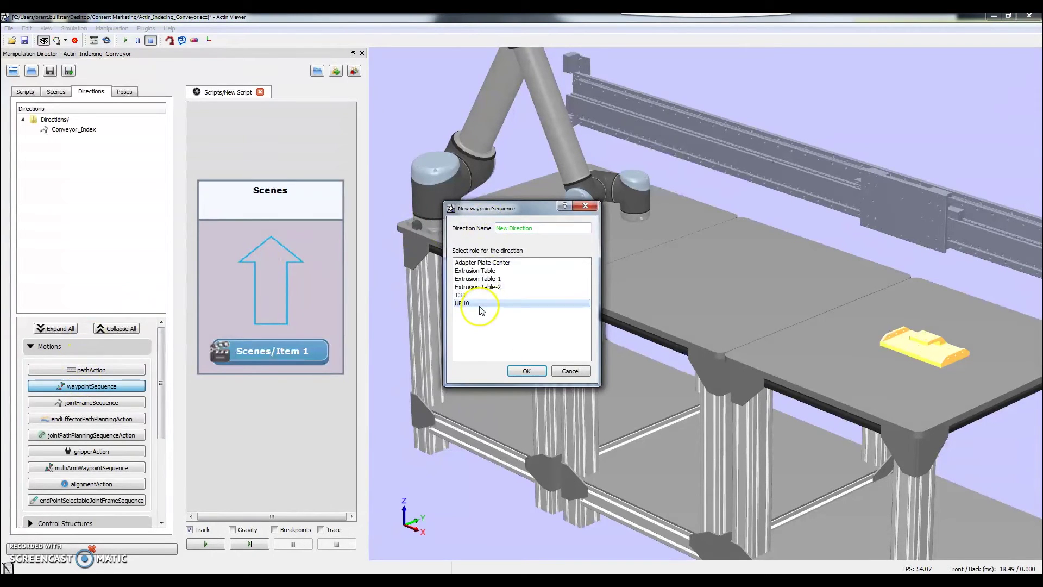
click(515, 372)
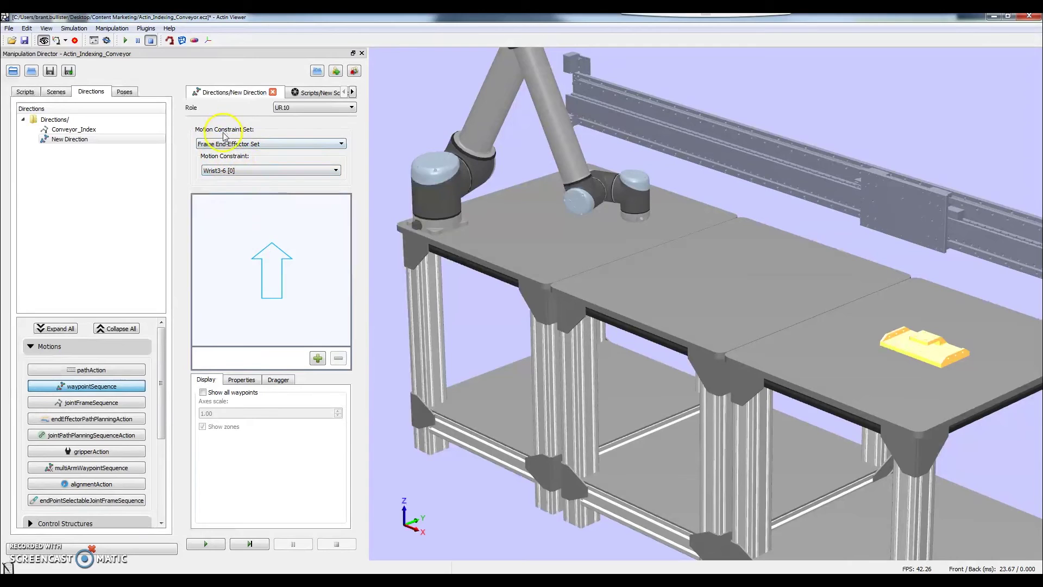
Add the poses Pick, Above_Place and Place, in that order, to the UR10 waypoint sequence.
click(124, 92)
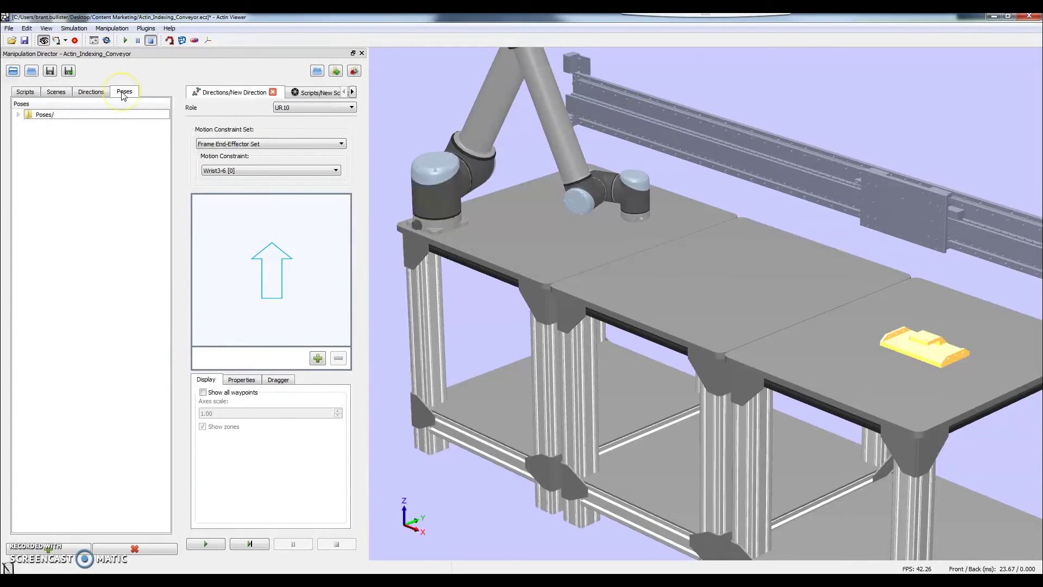
click(18, 114)
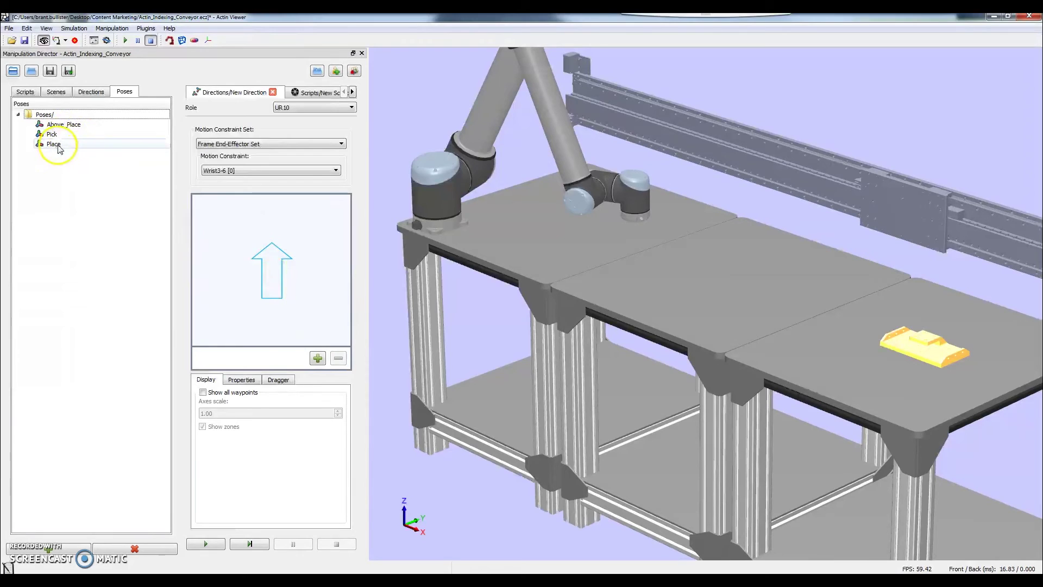
drag(66, 136, 272, 323)
drag(68, 125, 260, 281)
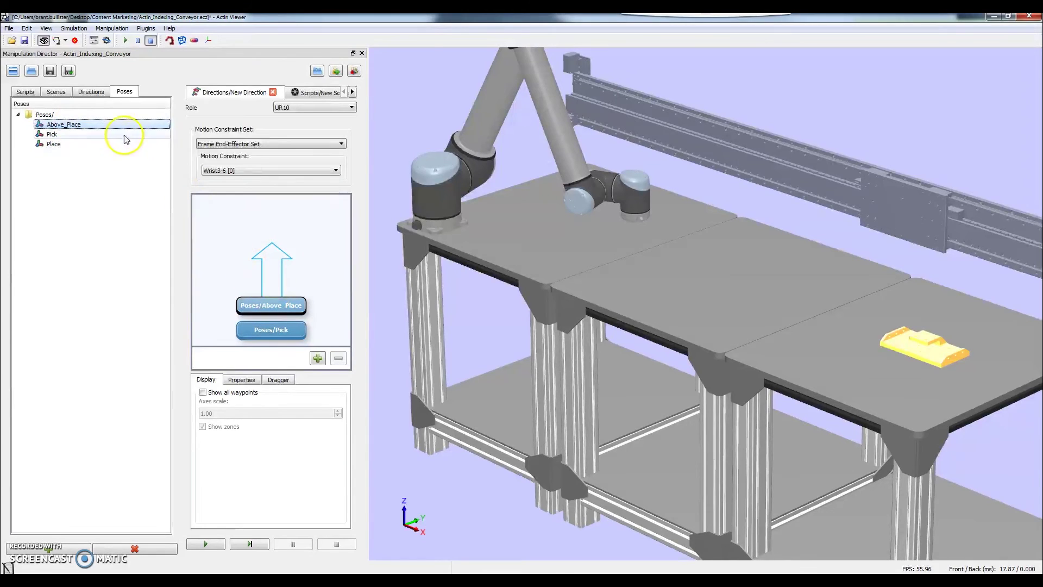
drag(69, 145, 274, 276)
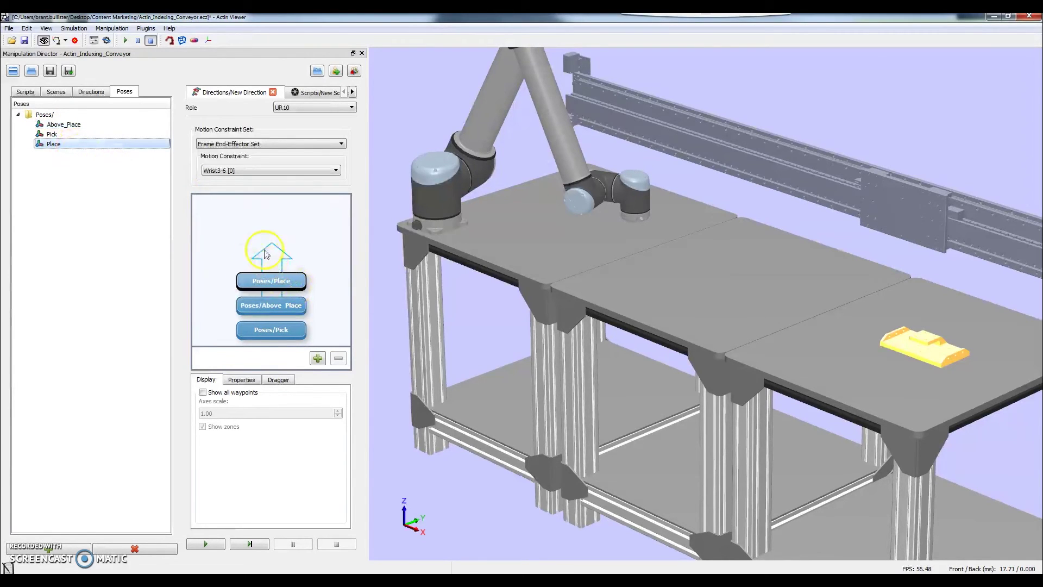
Rename the UR10 waypoint direction to Object_Place.
click(93, 93)
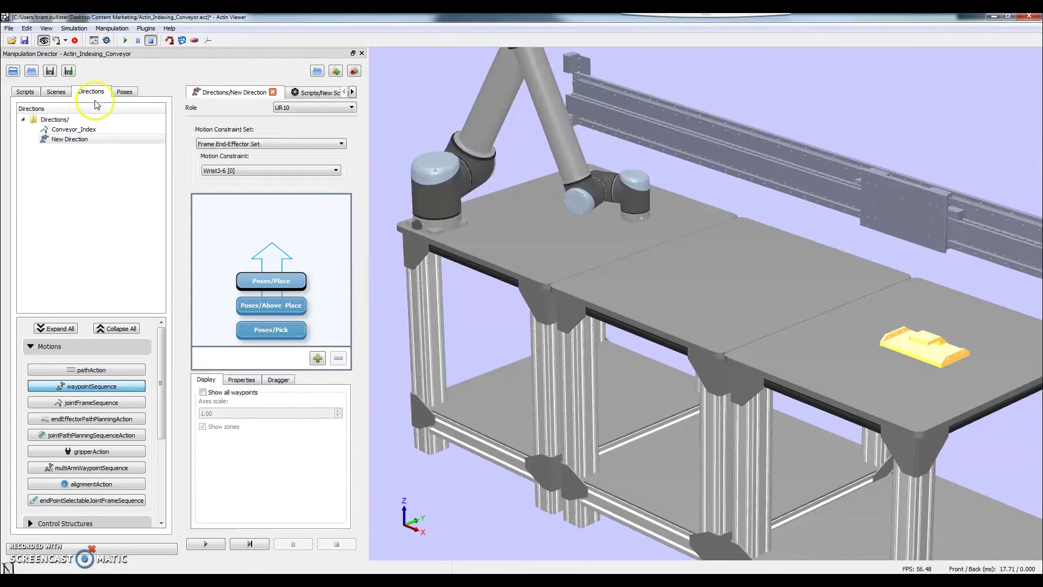
right_click(73, 140)
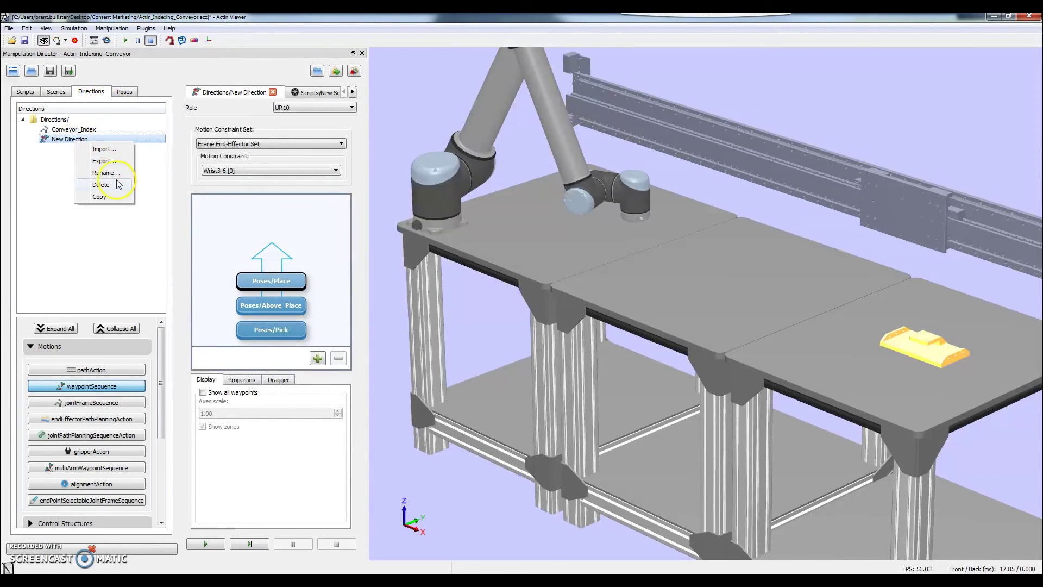
click(114, 174)
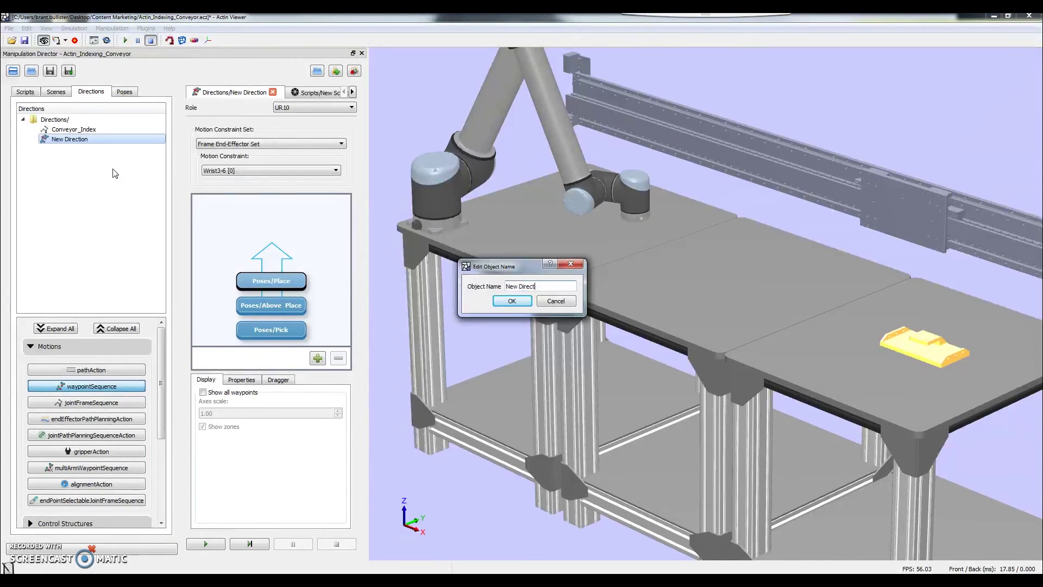
key(BackSpace)
key(BackSpace)
key(BackSpace)
text(Object_Place)
click(494, 298)
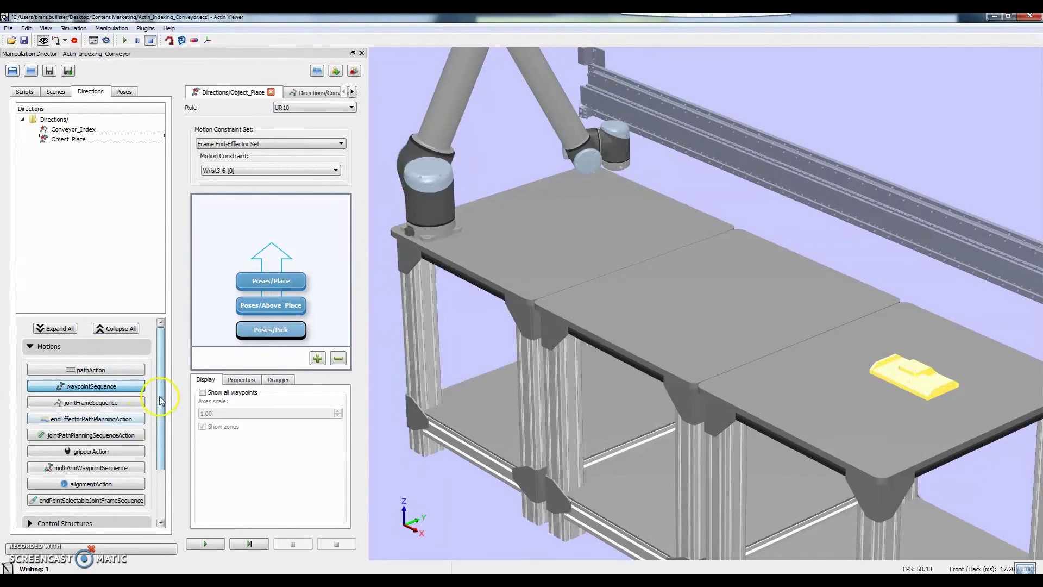
Create an Attach To Direction from the stage directions with Adapter Plate Center as its role.
scroll(161, 401, down, 3)
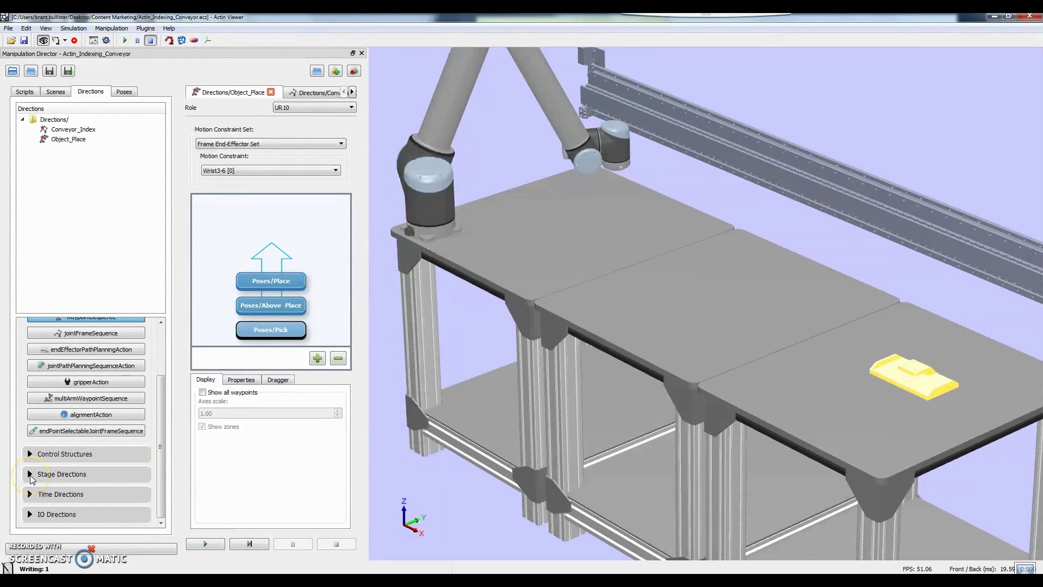
click(31, 477)
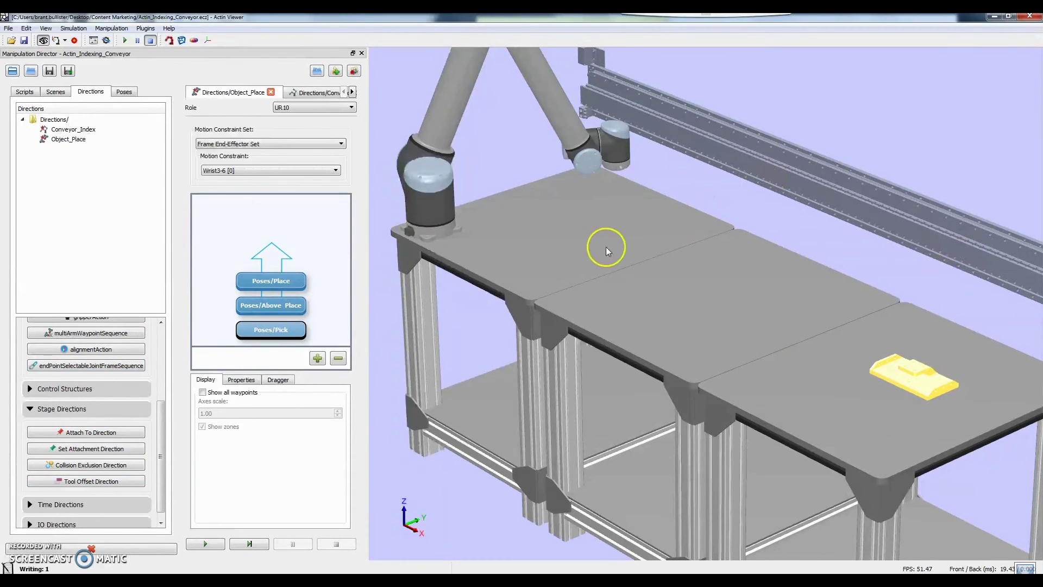
click(108, 436)
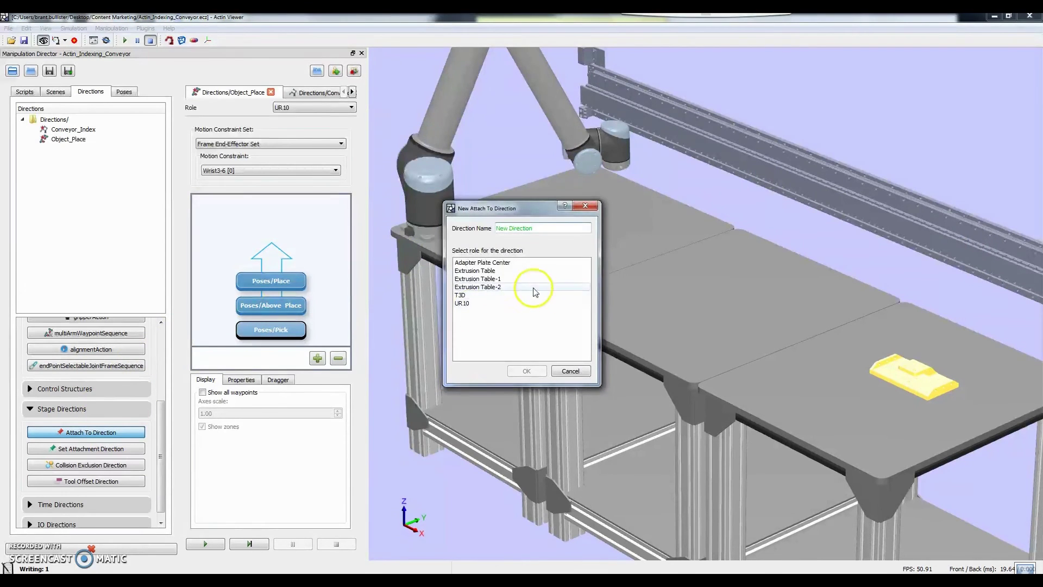
click(492, 262)
click(517, 370)
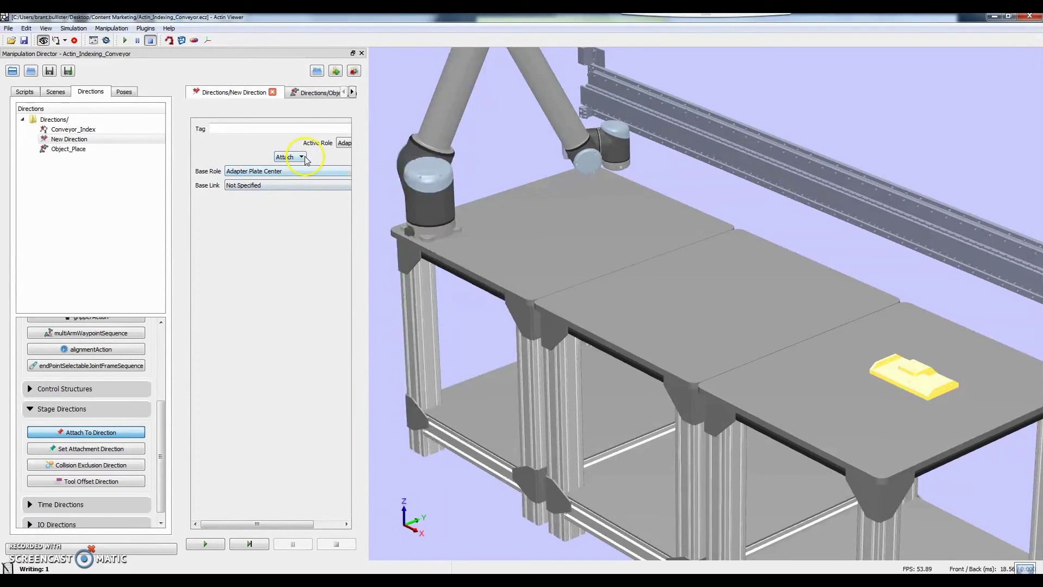
Set the new attach direction's base role to T3D and its base link to T3D-1.
click(289, 172)
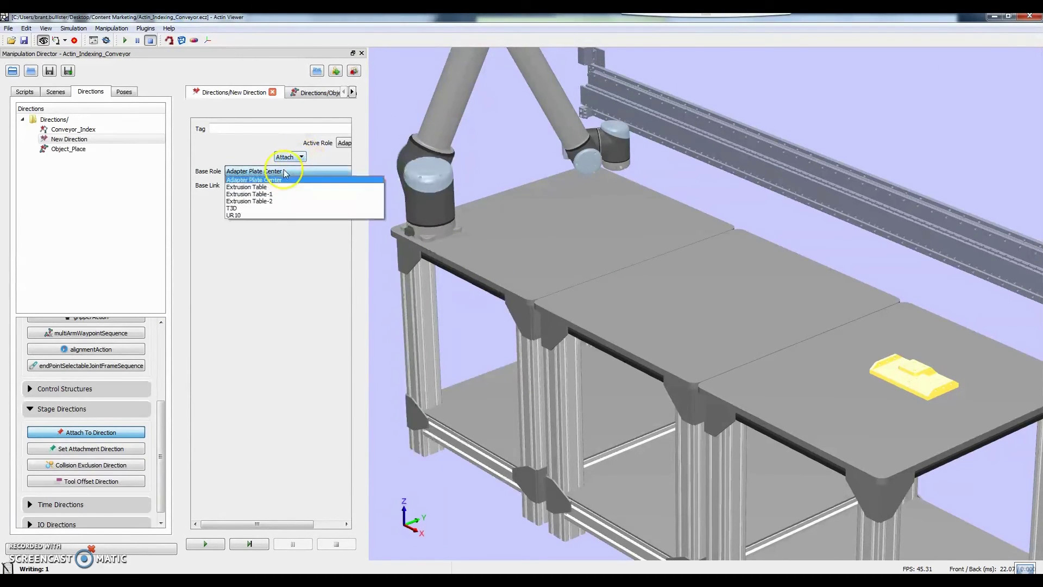
click(266, 208)
click(275, 186)
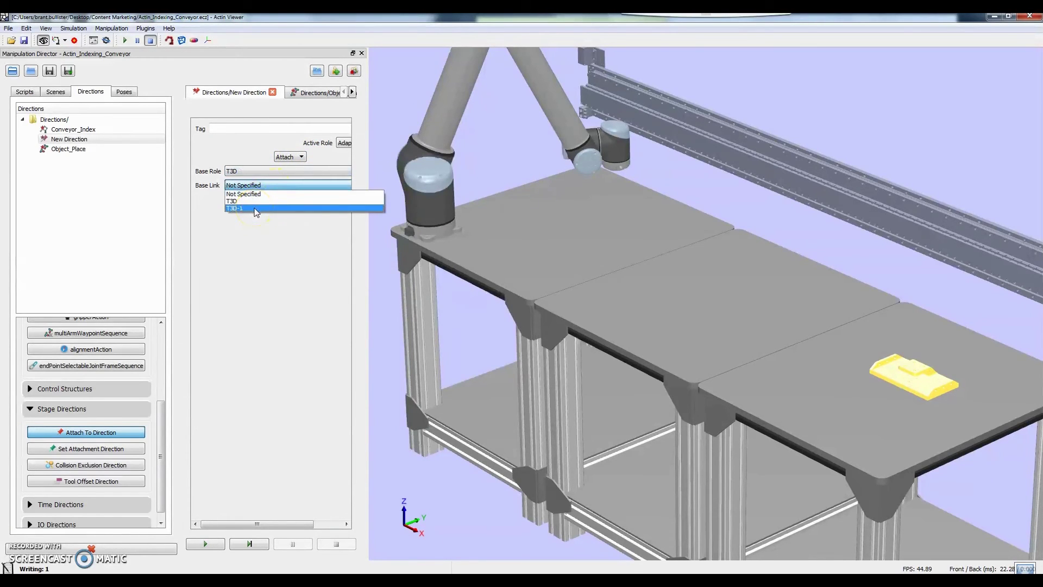
click(256, 209)
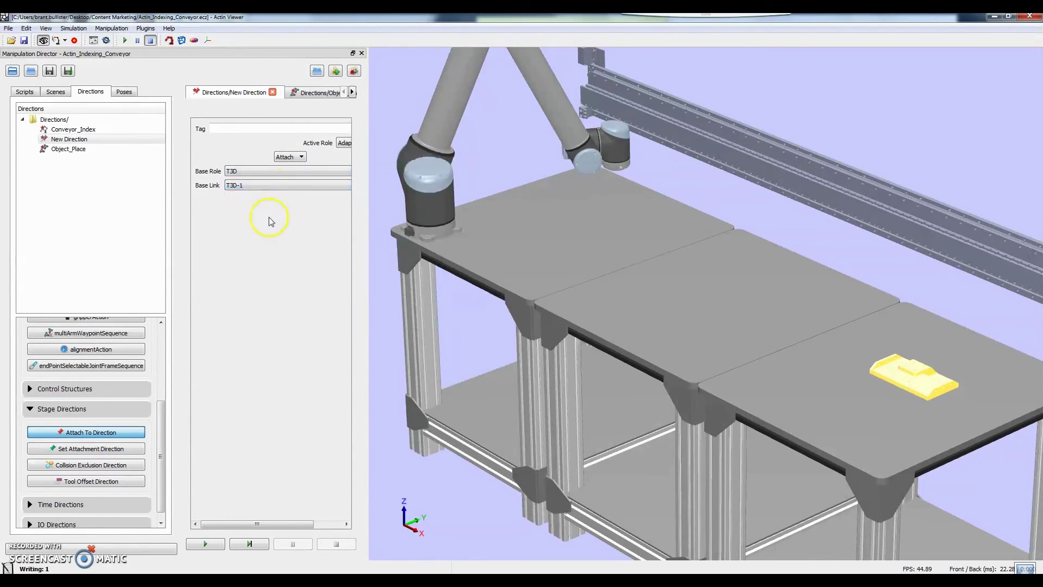
click(82, 209)
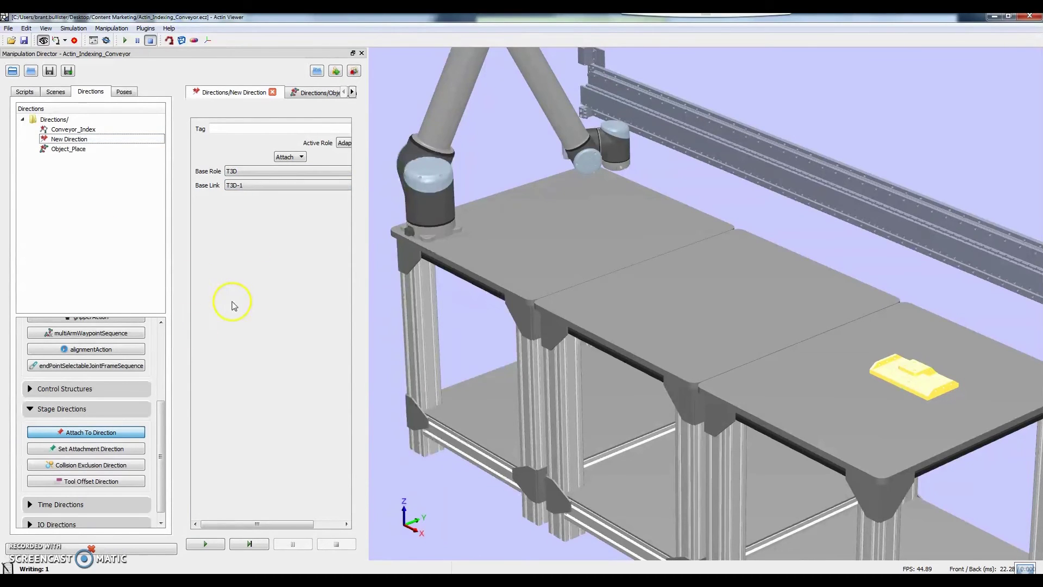
Rename the T3D attach direction to Attach_To_Conveyor.
right_click(89, 140)
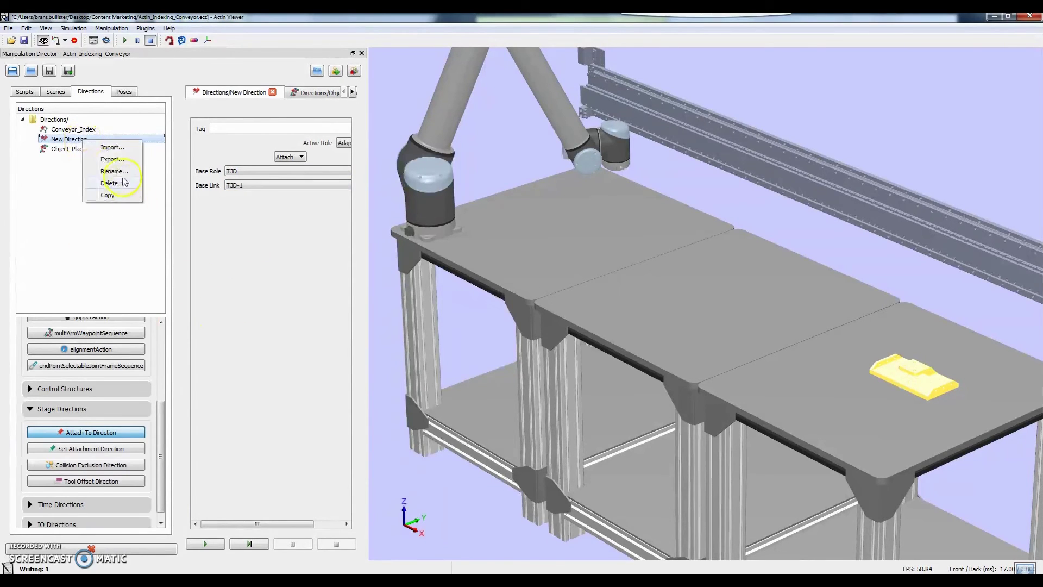
click(125, 178)
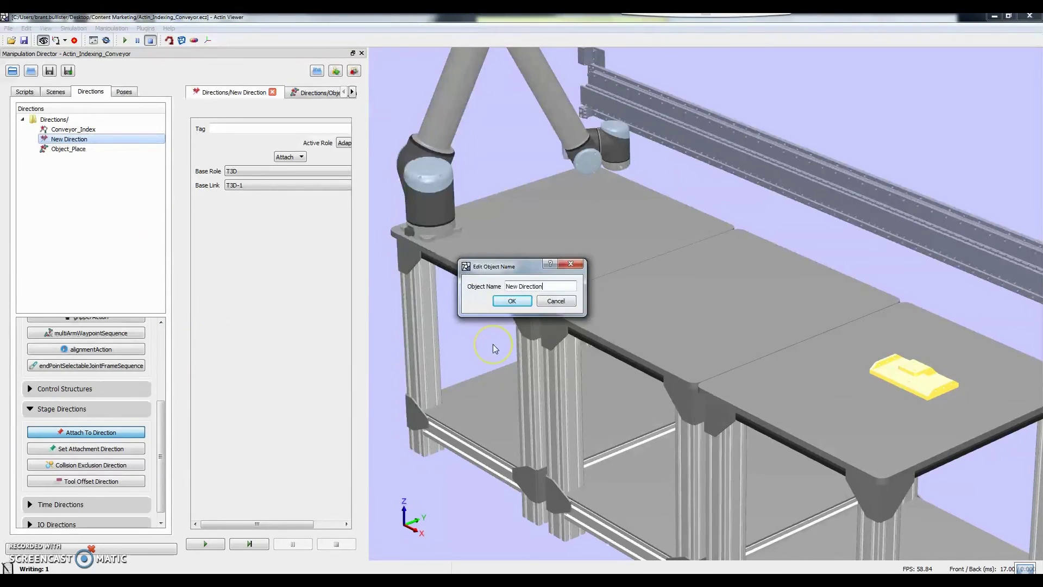
key(BackSpace)
key(BackSpace)
key(BackSpace)
key(BackSpace)
key(BackSpace)
key(BackSpace)
key(BackSpace)
key(BackSpace)
key(BackSpace)
key(BackSpace)
key(BackSpace)
key(BackSpace)
key(BackSpace)
text(Attach_to_conv)
key(BackSpace)
key(BackSpace)
key(BackSpace)
text(Conveyor)
click(512, 300)
click(81, 205)
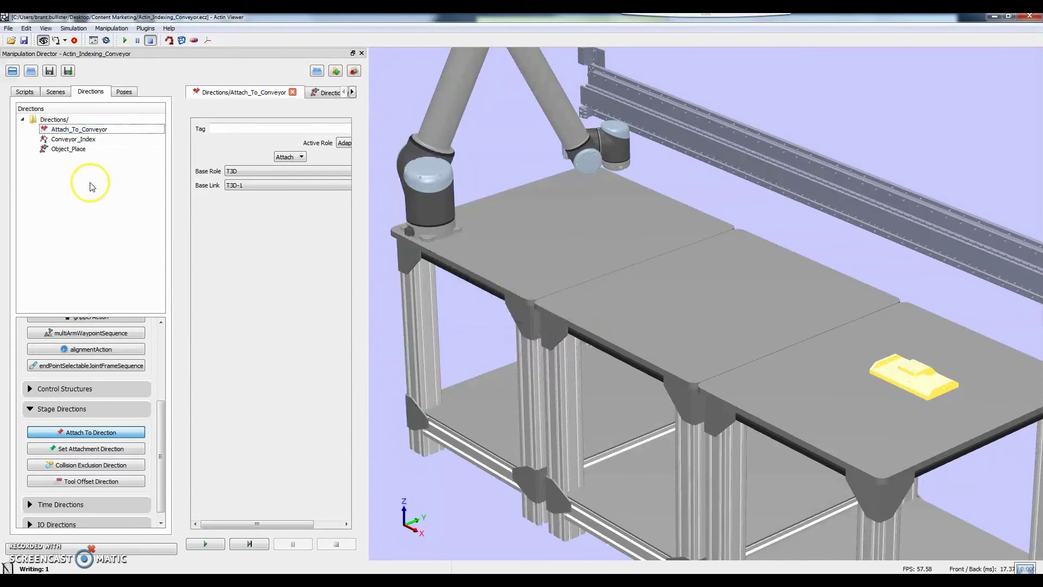
Create a second Attach To Direction with Adapter Plate Center as its role.
click(90, 435)
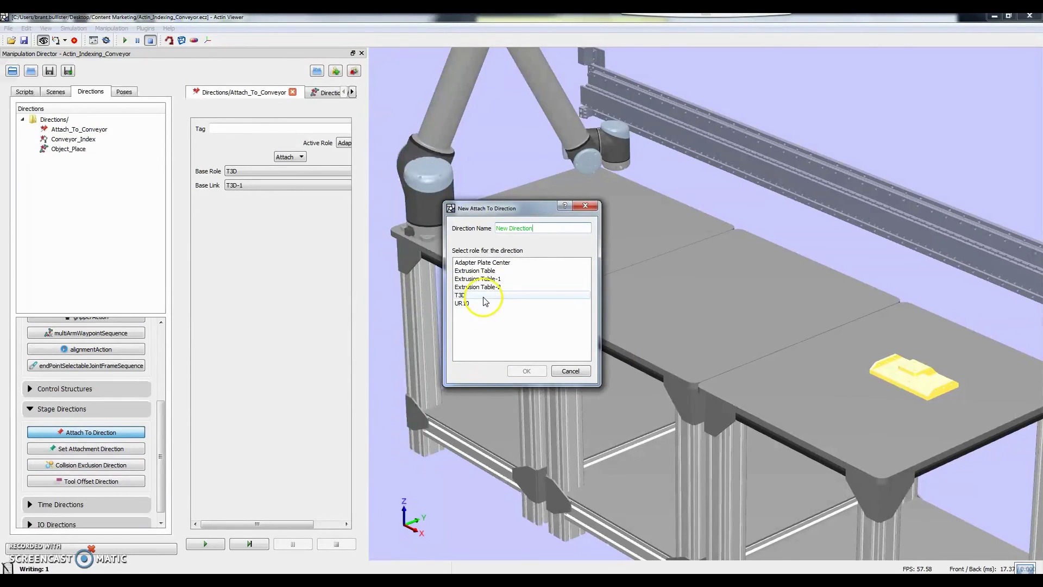
click(478, 263)
click(527, 372)
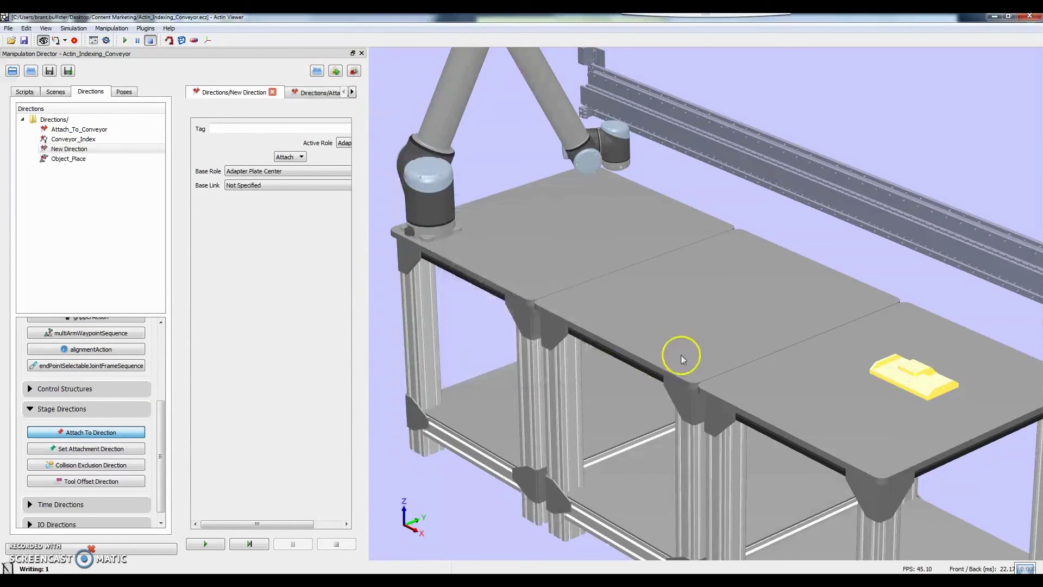
right_click(76, 149)
click(266, 235)
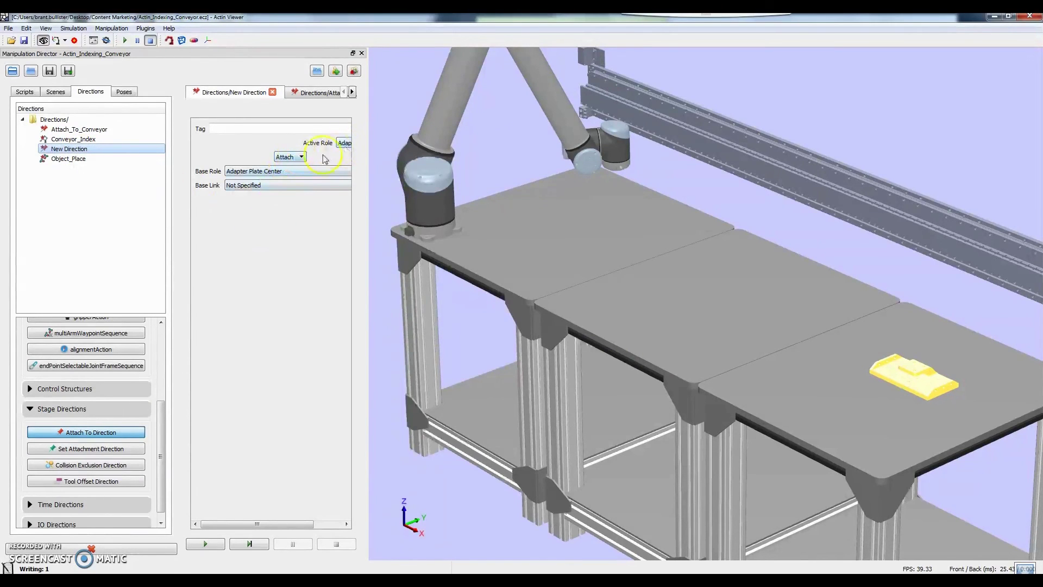
Set the second attach direction's base role to UR10 and its base link to Wrist3-6.
click(312, 172)
click(256, 214)
click(256, 186)
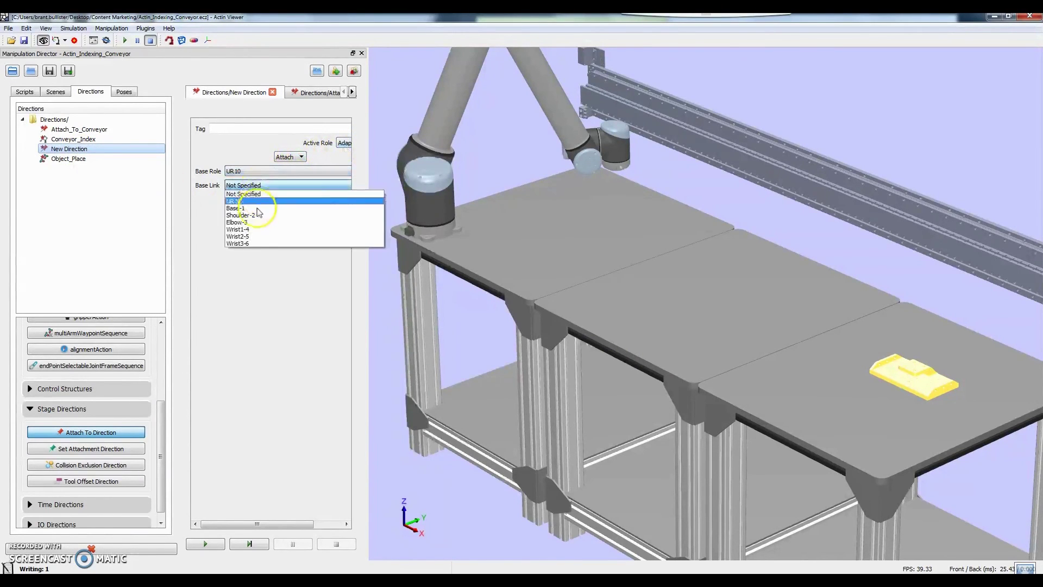
click(244, 244)
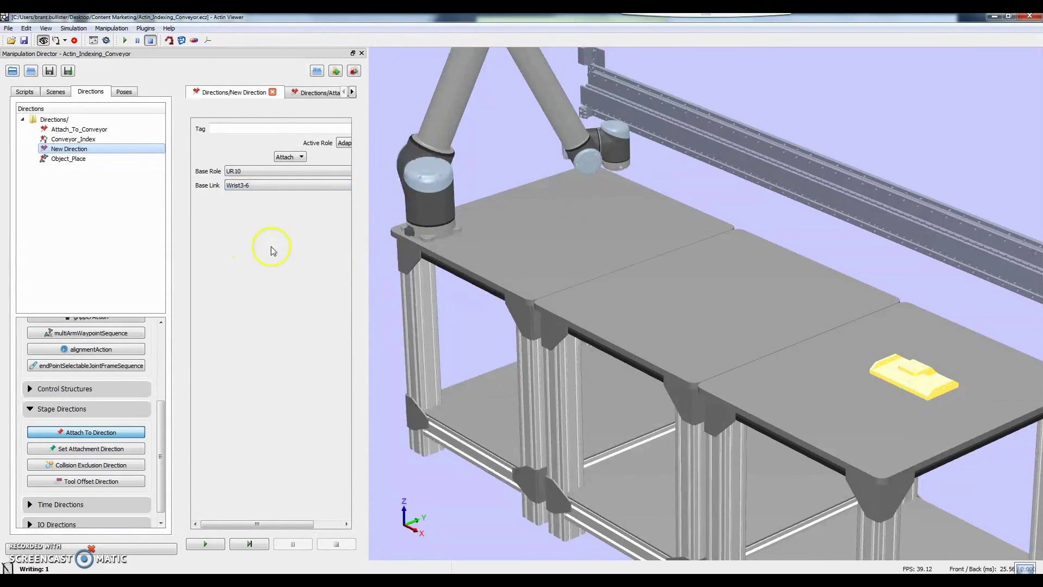
Rename the UR10 attach direction to Attach_To_UR.
right_click(70, 148)
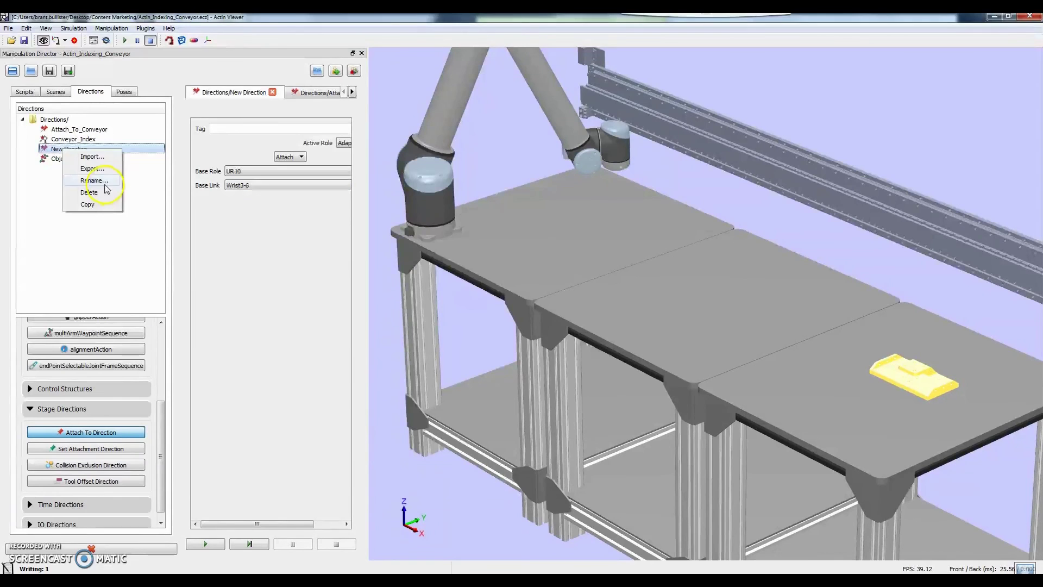
click(106, 182)
key(BackSpace)
key(BackSpace)
key(BackSpace)
key(BackSpace)
key(BackSpace)
key(BackSpace)
key(BackSpace)
key(BackSpace)
text(A)
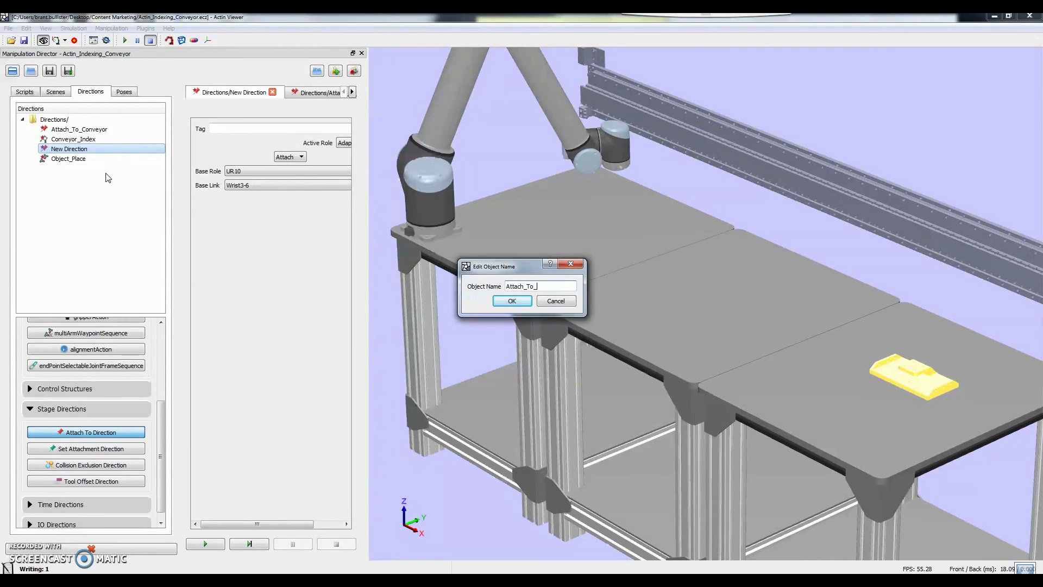
text(ttach_To_UR)
click(503, 296)
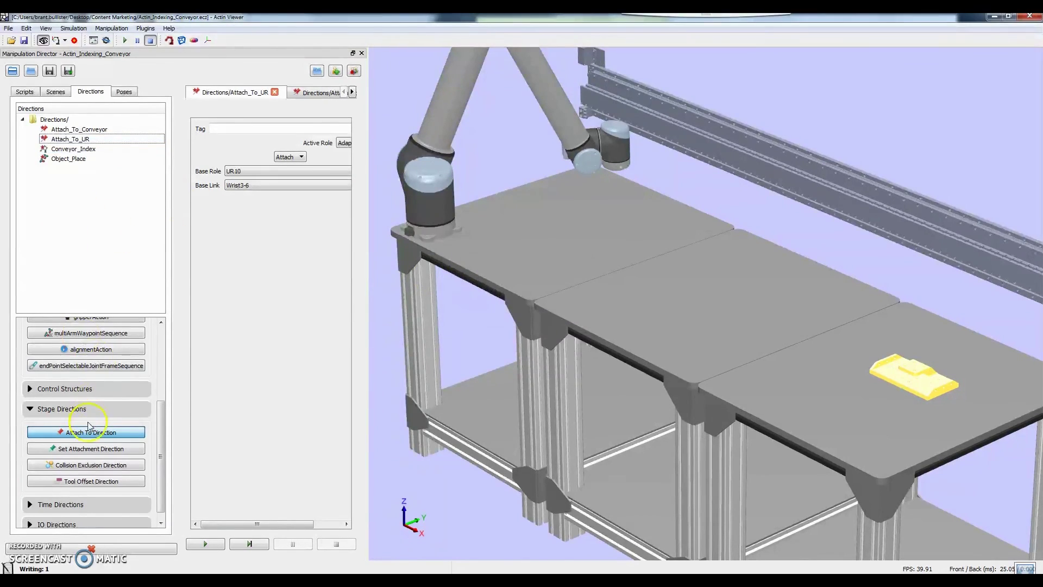
Create a third Attach To Direction for Adapter Plate Center, switch its mode to Detach and run it.
click(91, 433)
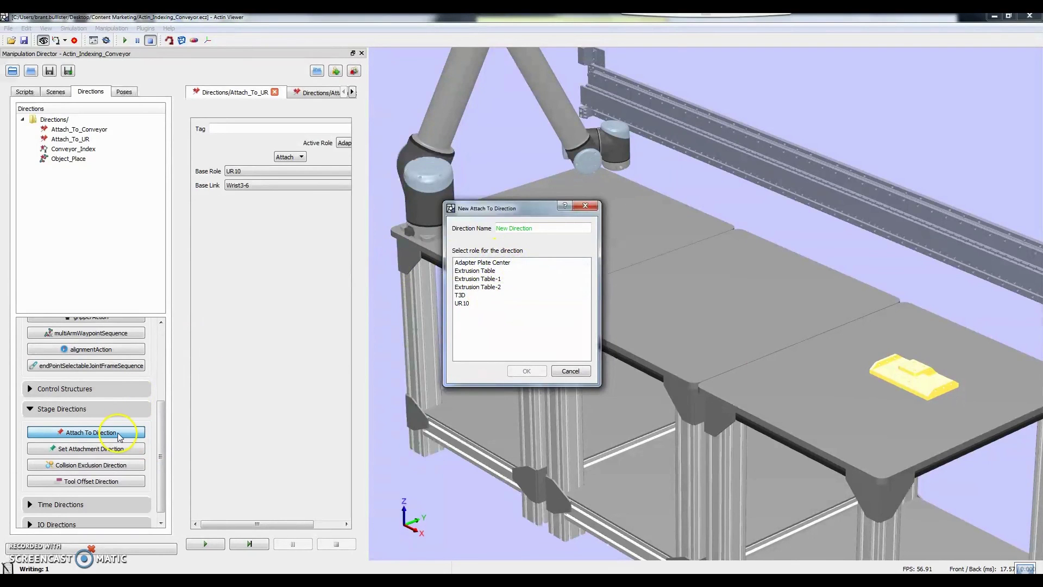
click(498, 264)
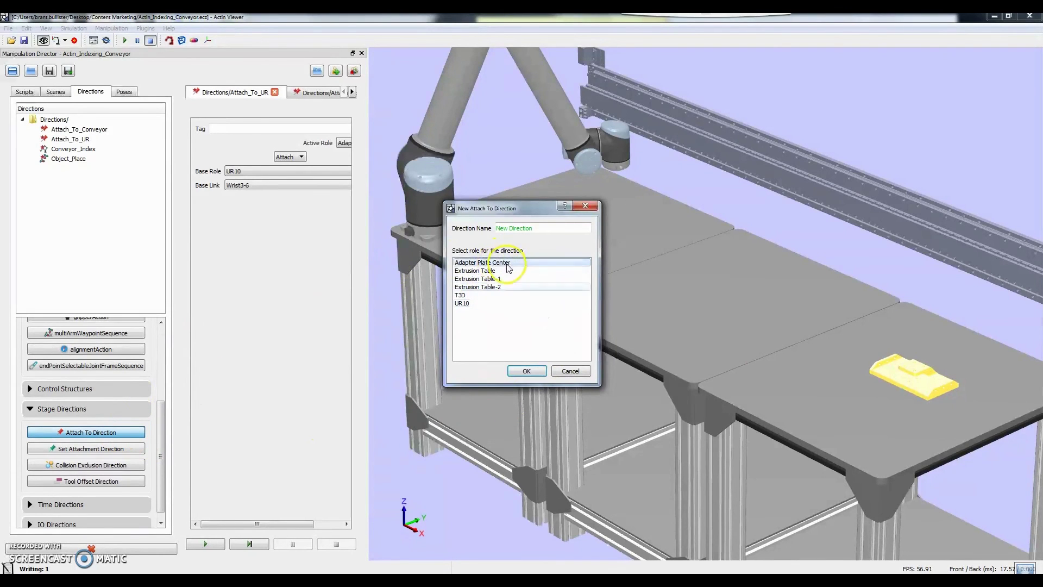
click(534, 373)
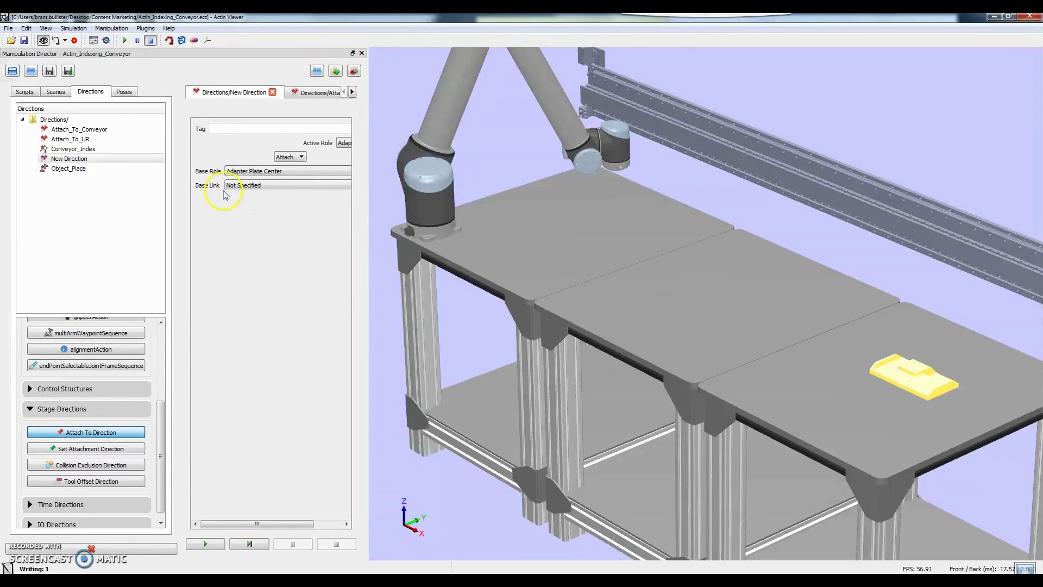
click(290, 158)
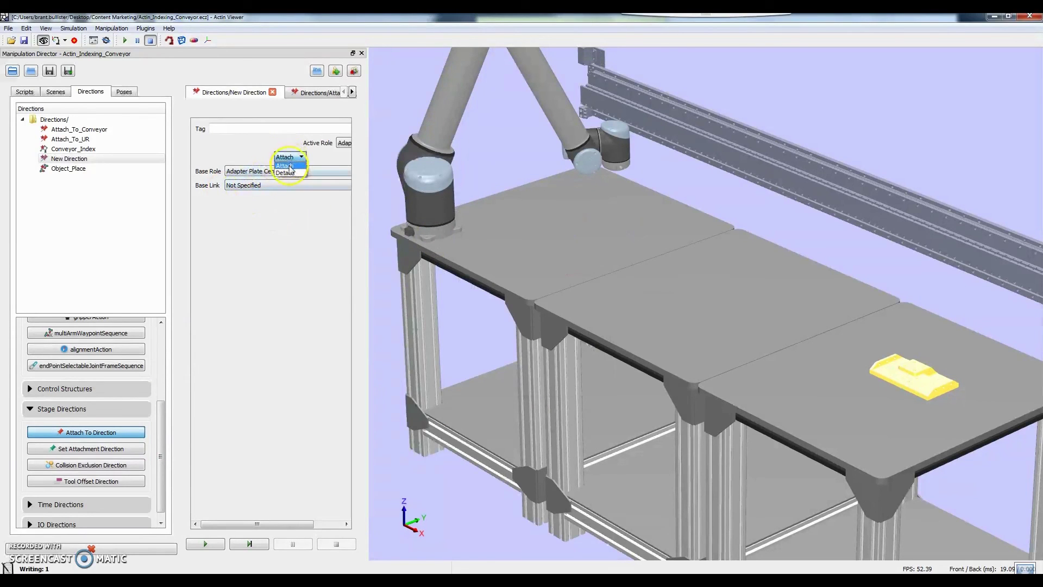
click(287, 173)
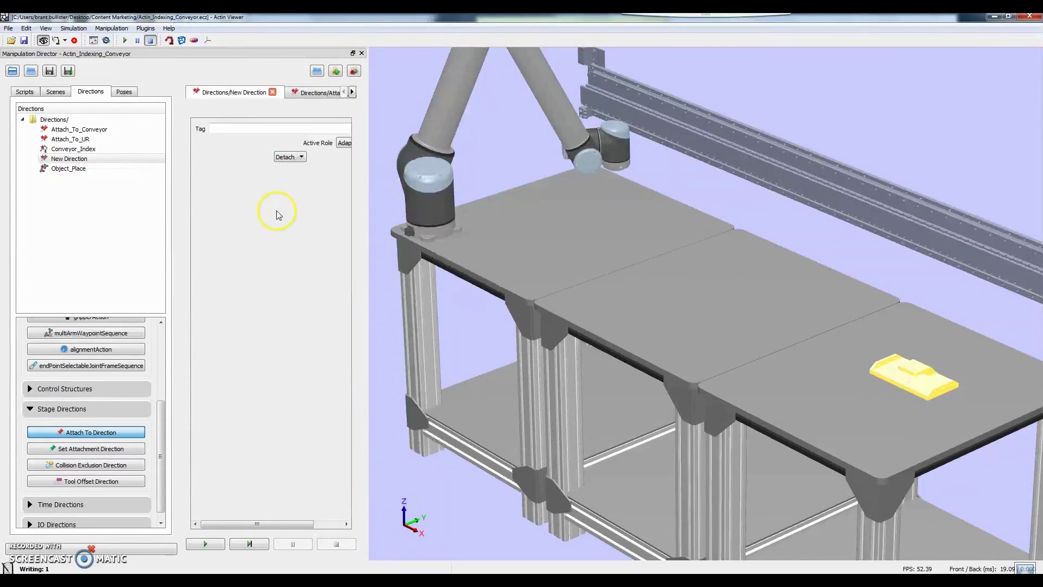
click(210, 543)
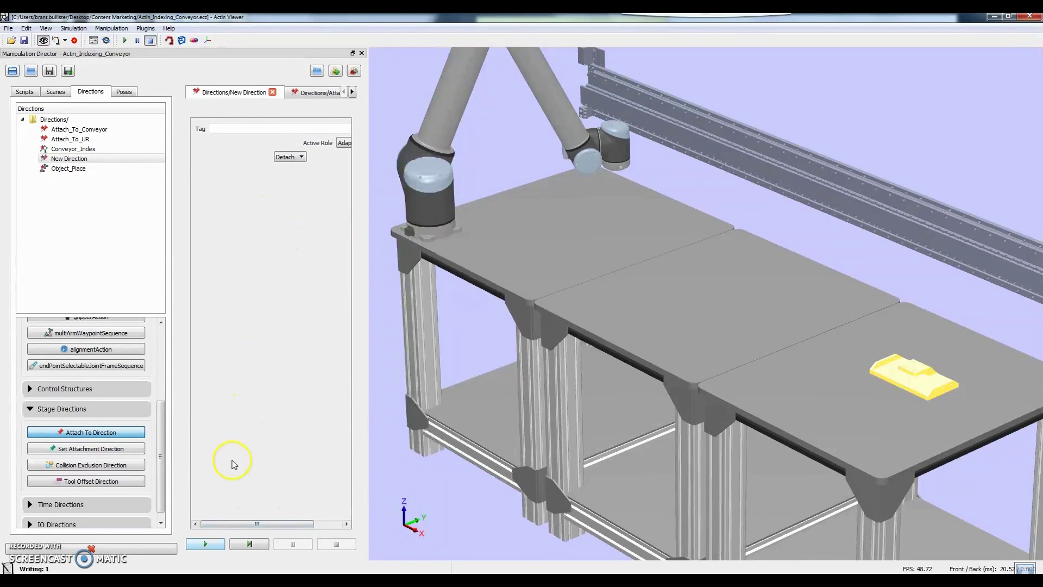
Rename the detaching direction of the adapter plate to Detach.
right_click(95, 159)
click(129, 190)
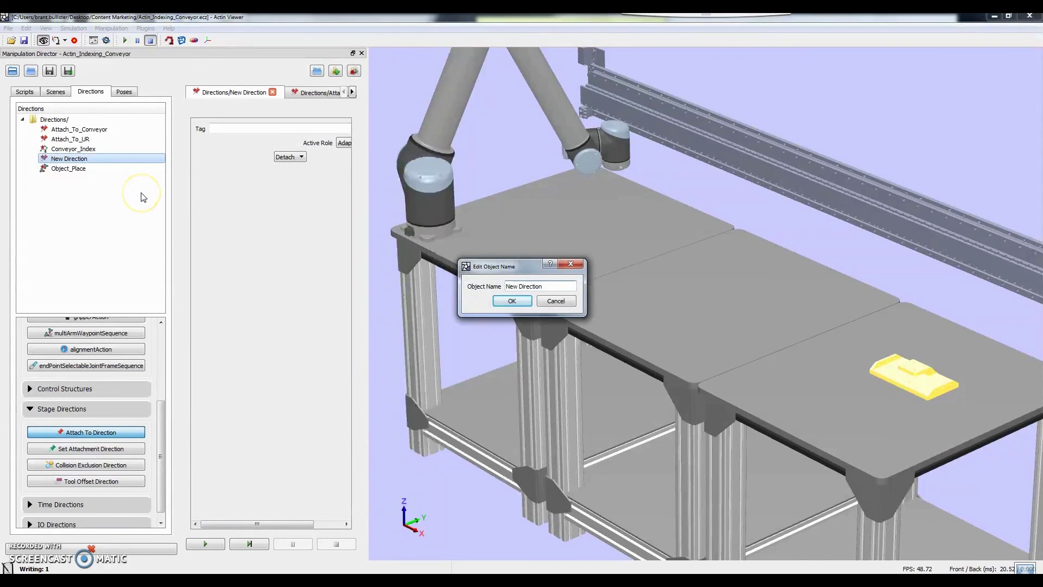
key(BackSpace)
key(BackSpace)
key(BackSpace)
key(BackSpace)
text(D)
click(508, 301)
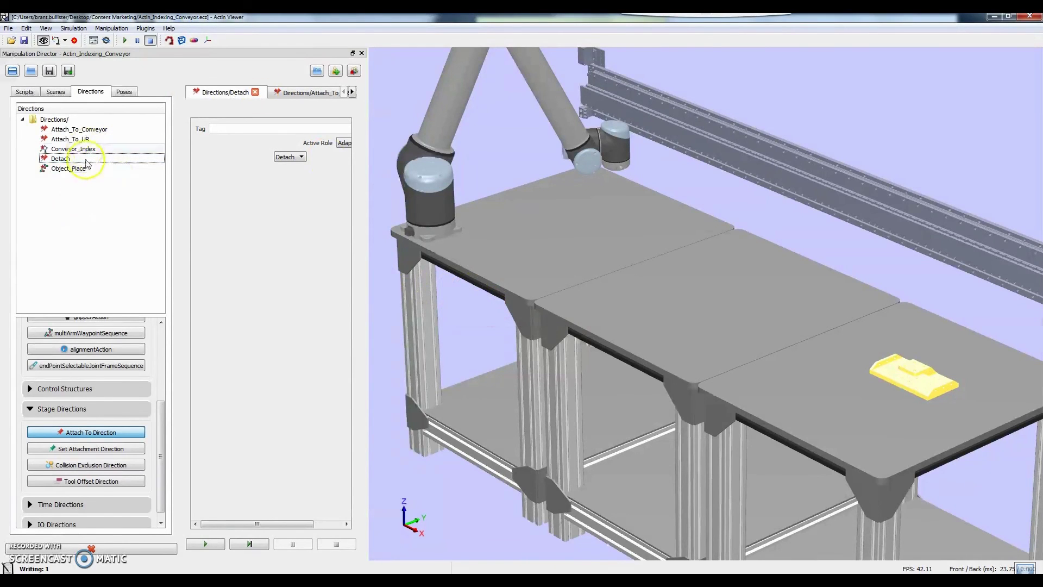
Create another waypointSequence direction from the motions with UR10 as its role.
drag(163, 407, 181, 326)
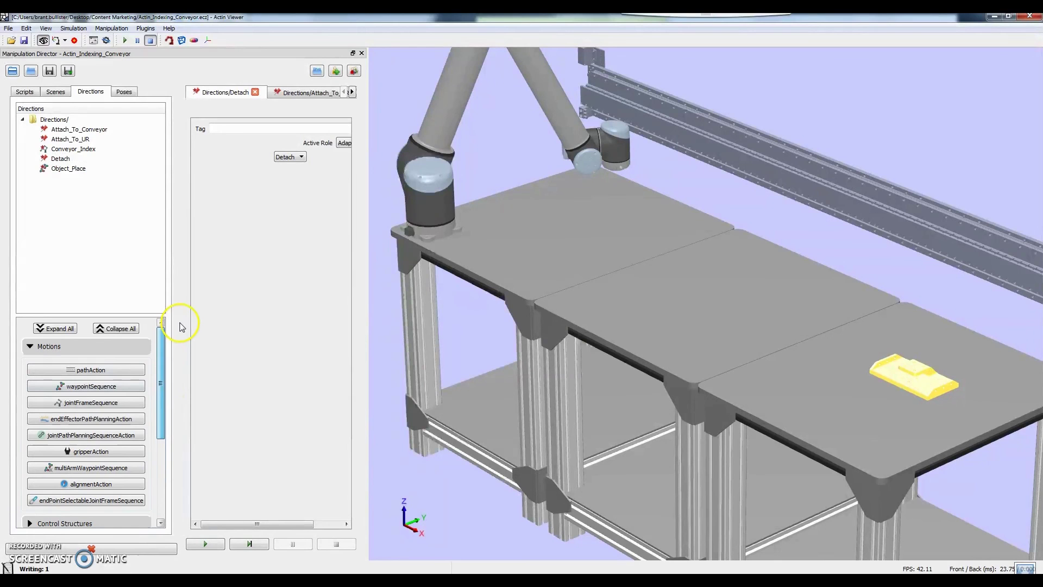
click(105, 387)
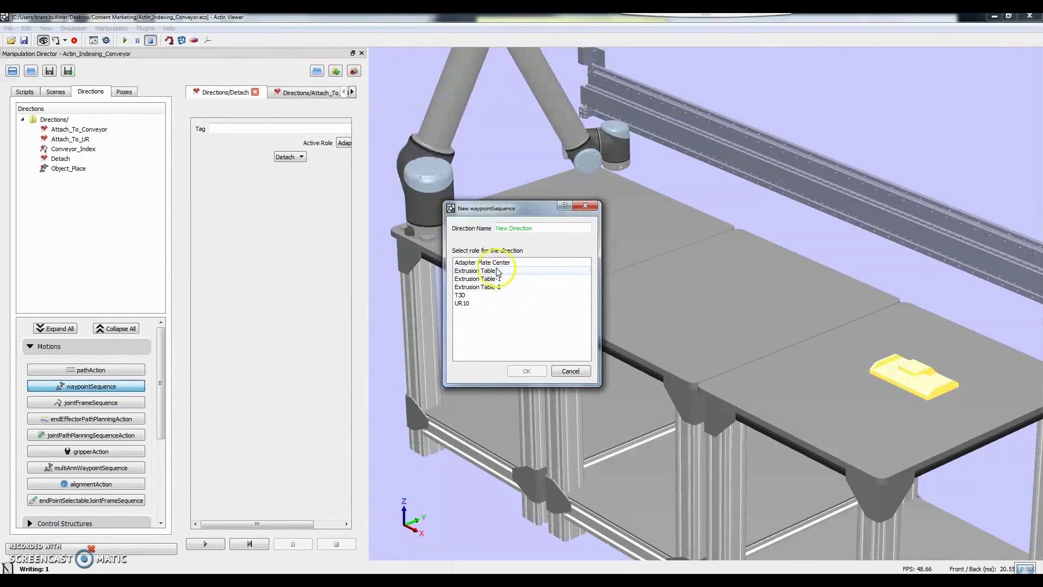
click(490, 304)
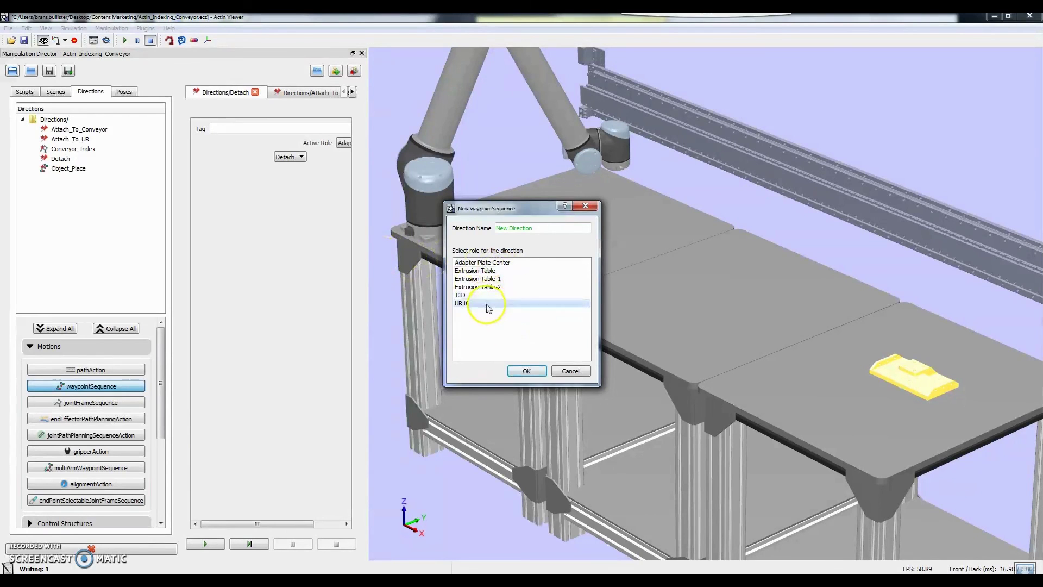
click(523, 372)
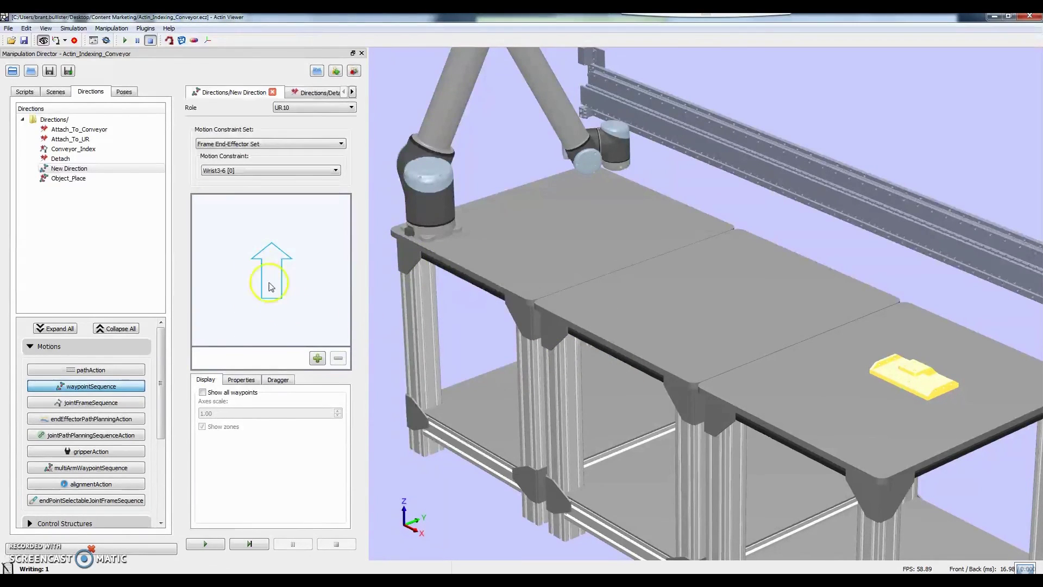
Add the poses Above_Place and Pick, in that order, to the new UR10 waypoint sequence.
click(123, 91)
click(54, 143)
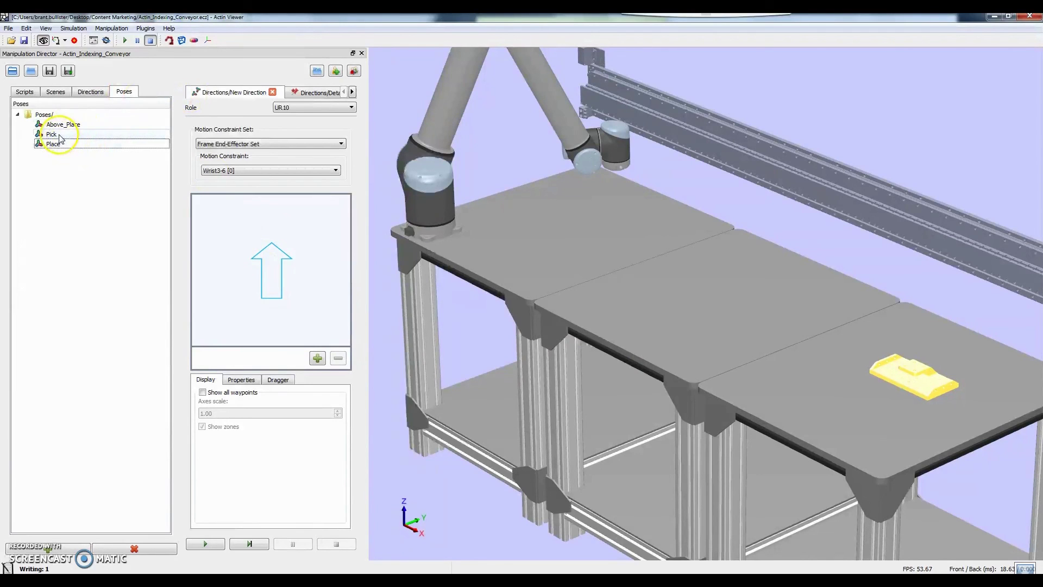
drag(63, 124, 276, 255)
drag(61, 134, 239, 250)
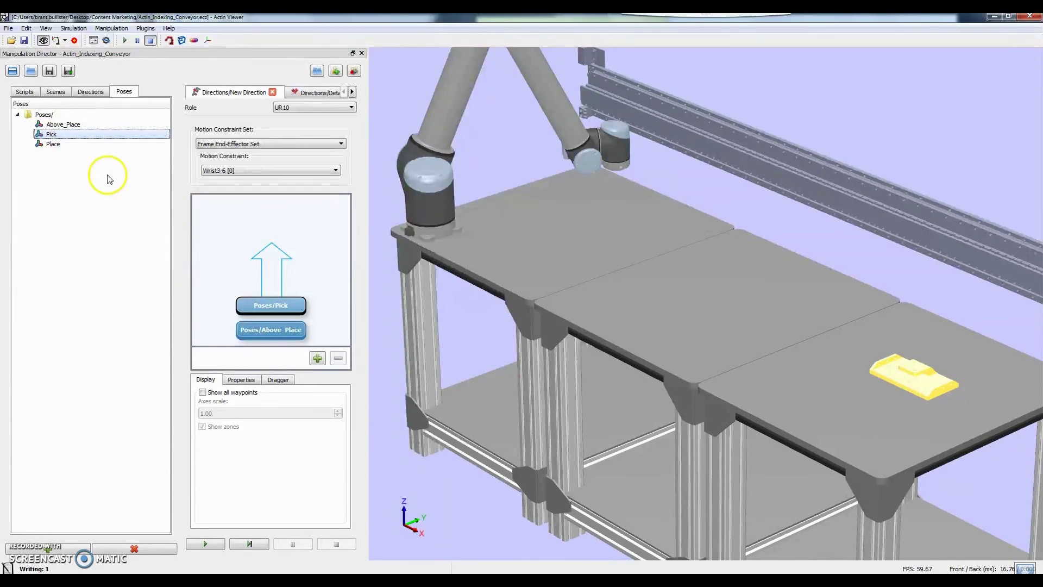
Rename the new UR10 waypoint direction to Move_To_Pick.
click(90, 91)
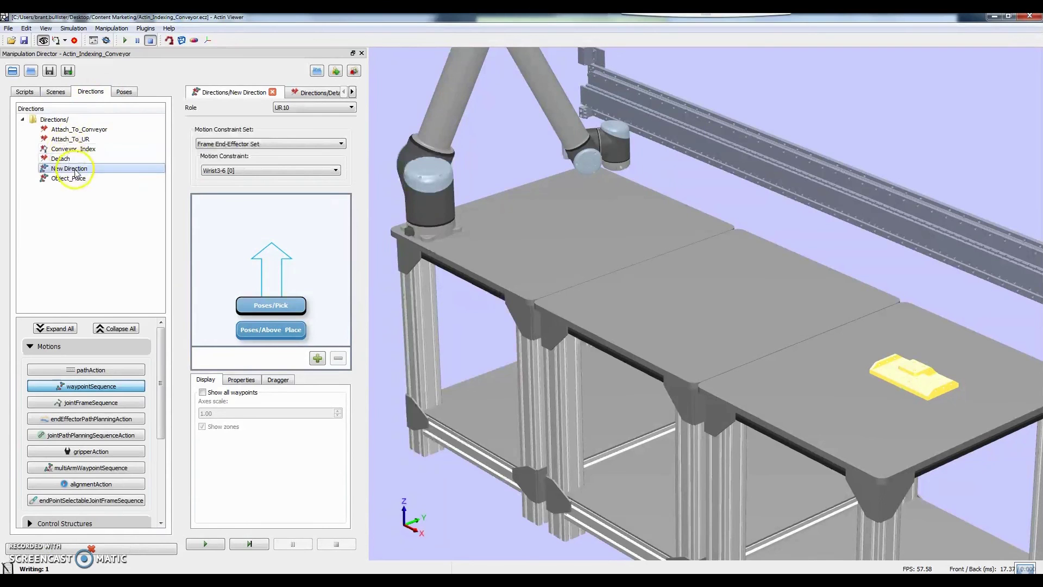
right_click(76, 170)
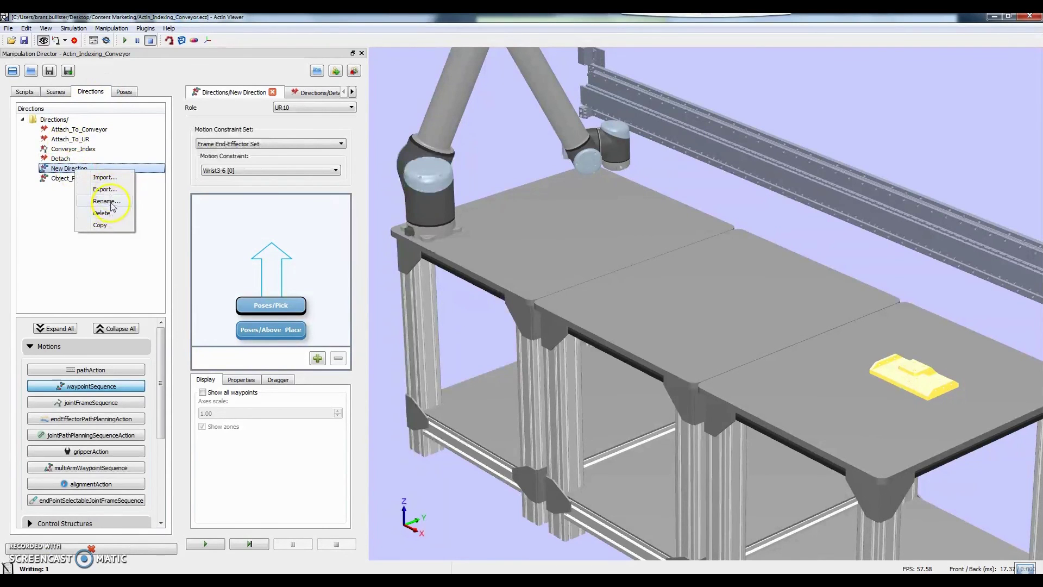
click(109, 201)
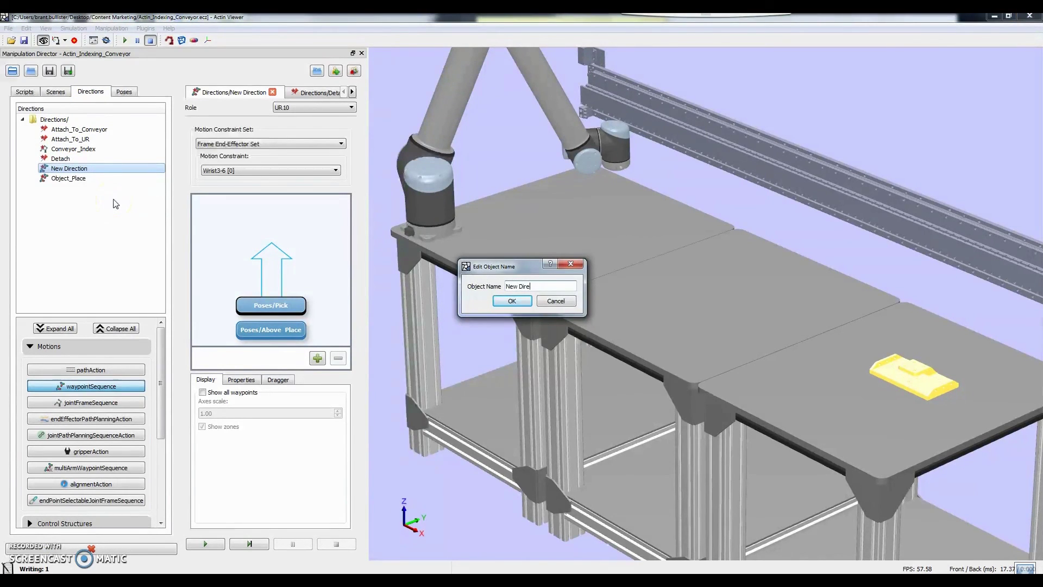
text(N)
key(BackSpace)
text(O)
click(512, 301)
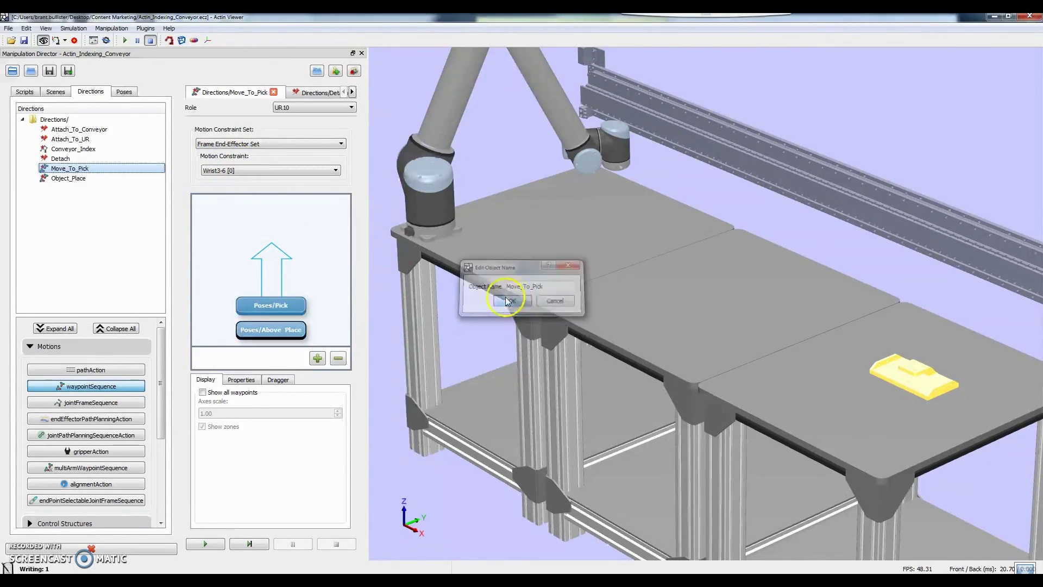